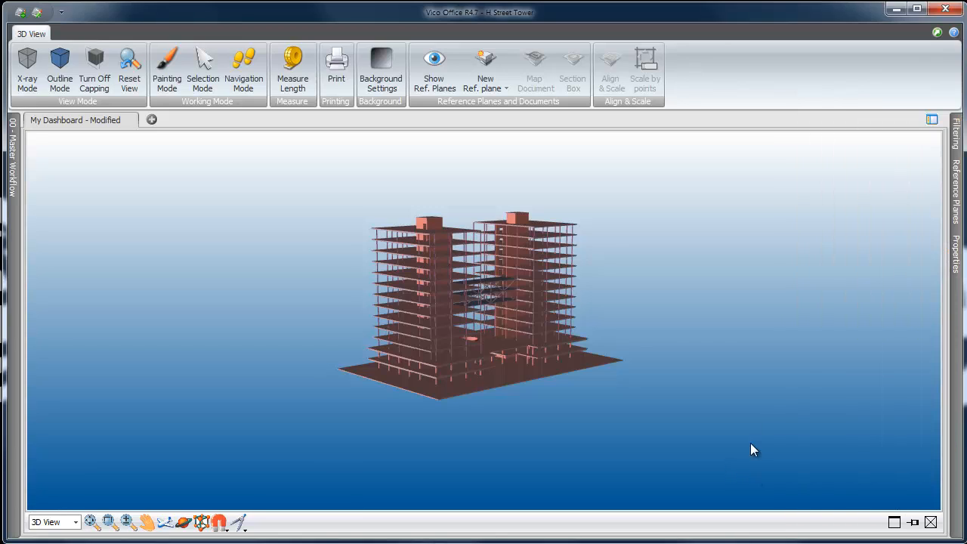
- Open the Reference Planes palette, keep it pinned beside the 3D view, and widen it so the code and name columns are readable
mouse_move(953, 192)
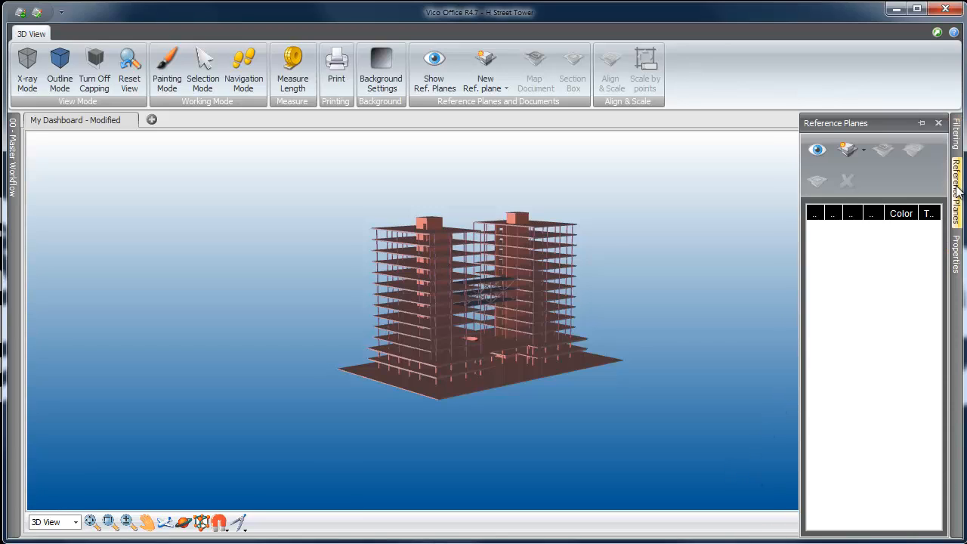
click(920, 124)
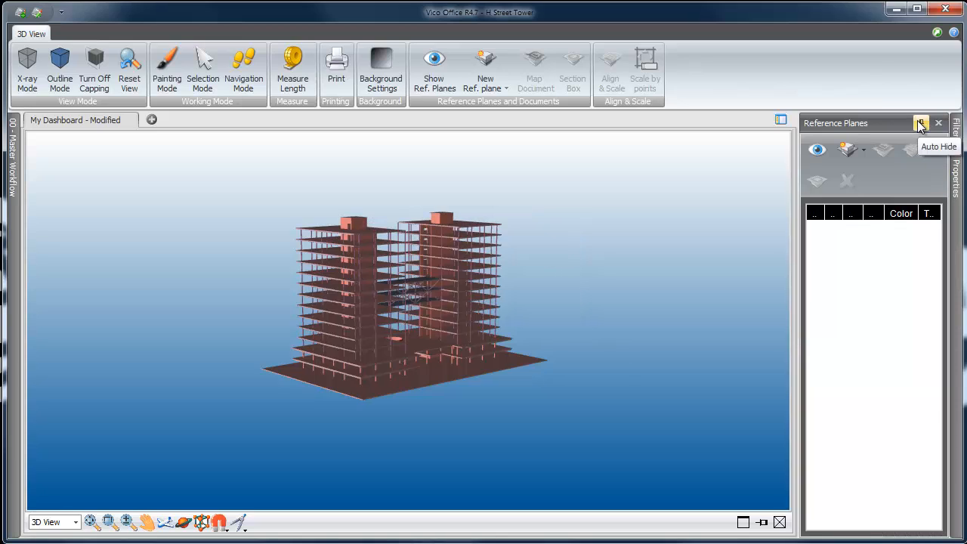
drag(795, 210, 742, 219)
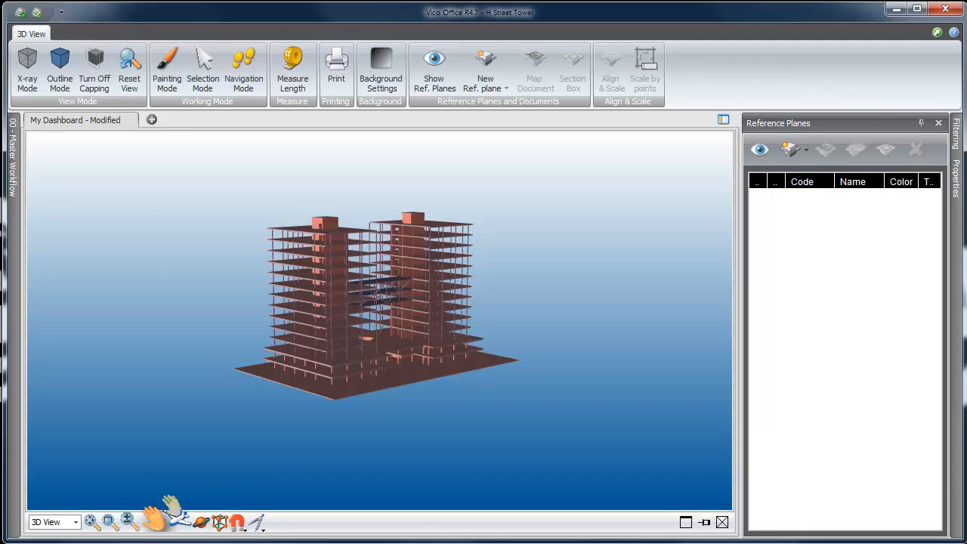
- Create a horizontal reference plane with code HR-001, named HR-First Floor, its elevation snapped to the corner of the lowest raised slab
click(146, 521)
drag(351, 397, 406, 385)
scroll(407, 385, up, 5)
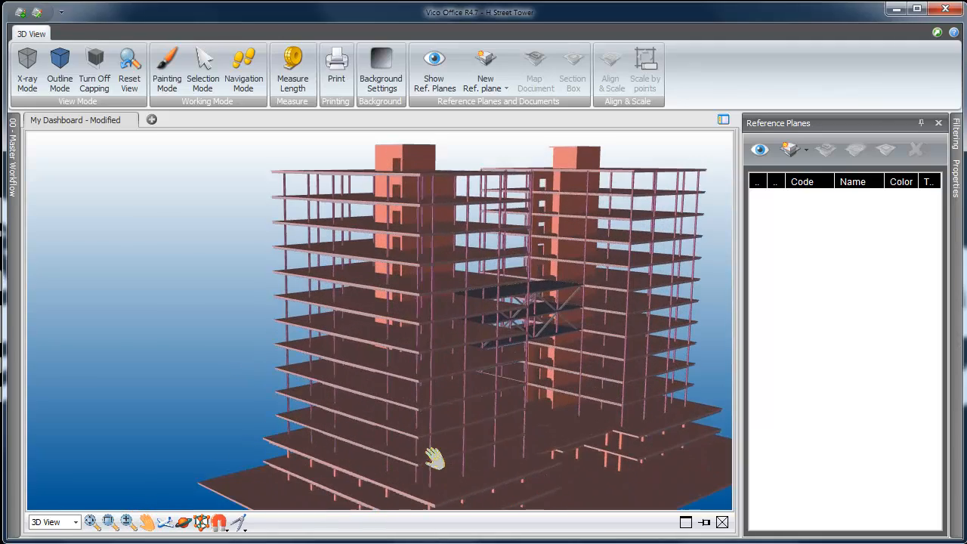
drag(492, 472, 491, 352)
scroll(491, 352, up, 4)
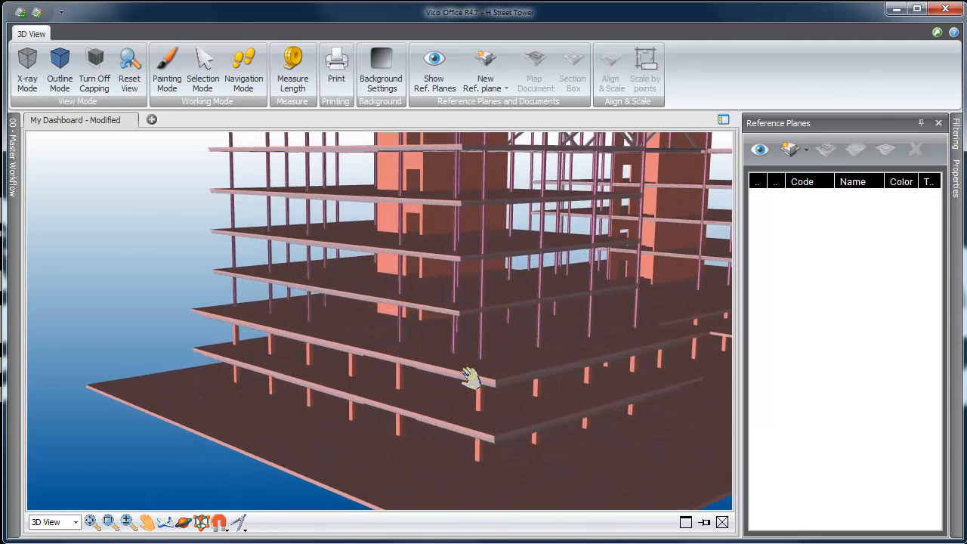
click(793, 150)
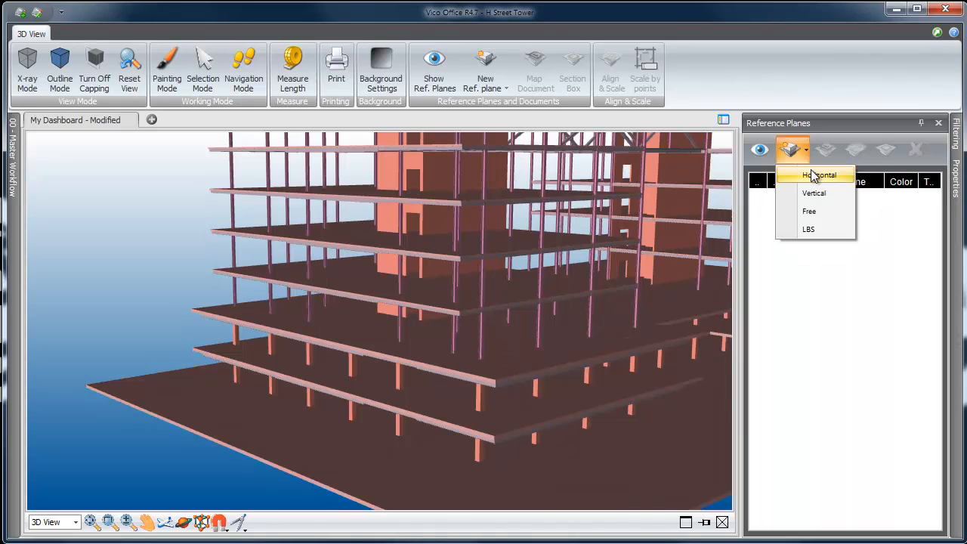
click(817, 176)
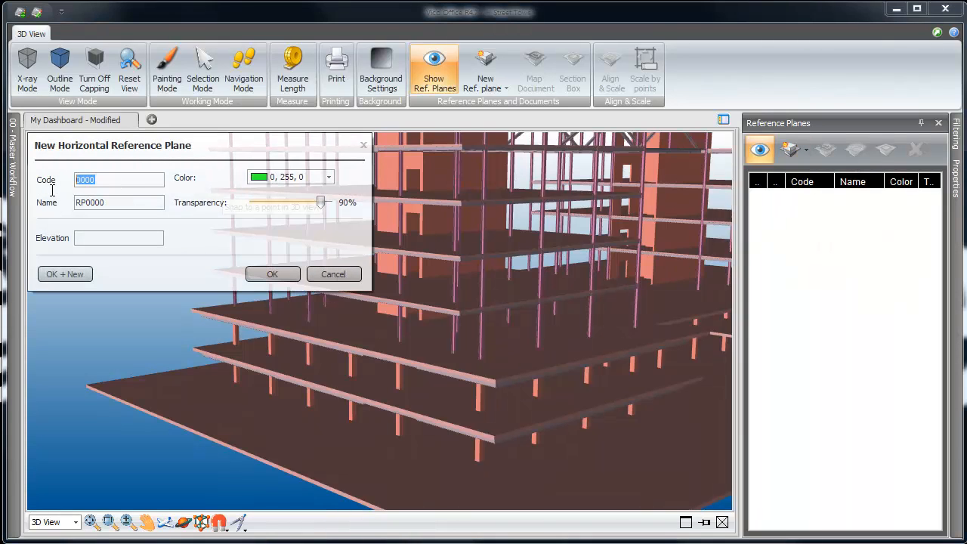
text(HR-001)
key(Tab)
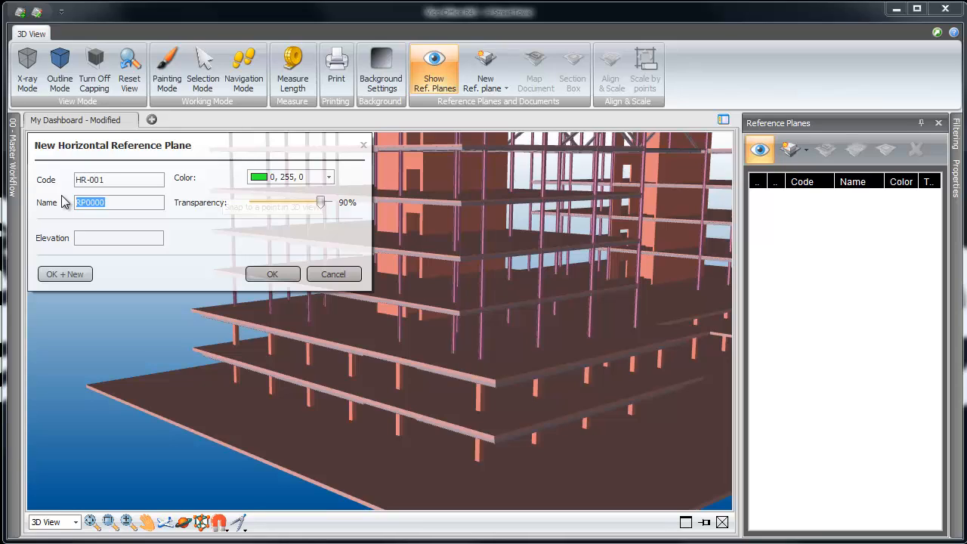
text(HR-First Floor)
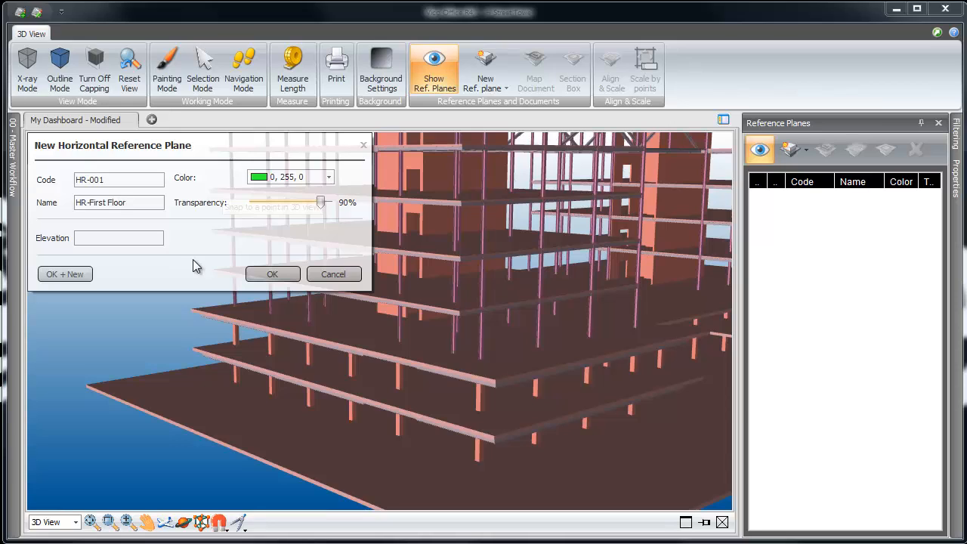
click(495, 437)
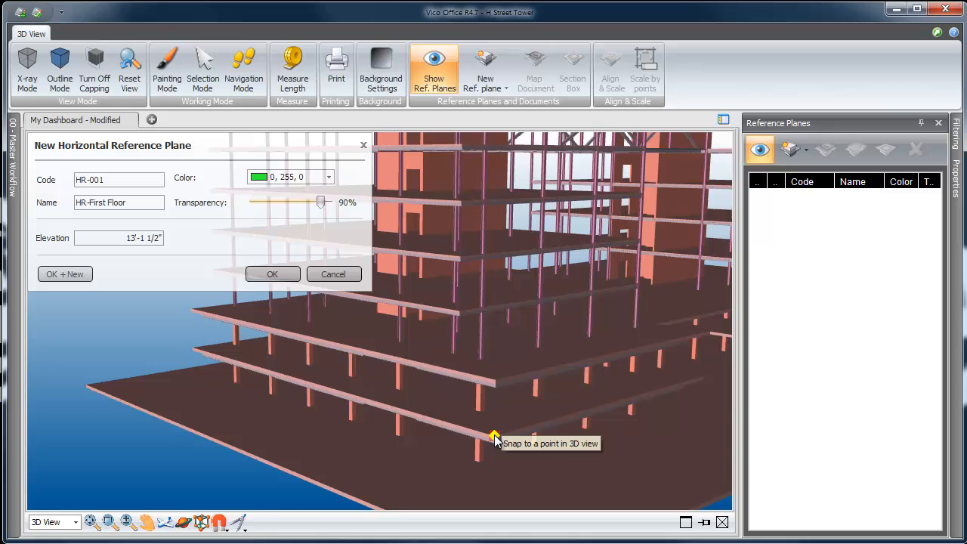
click(273, 274)
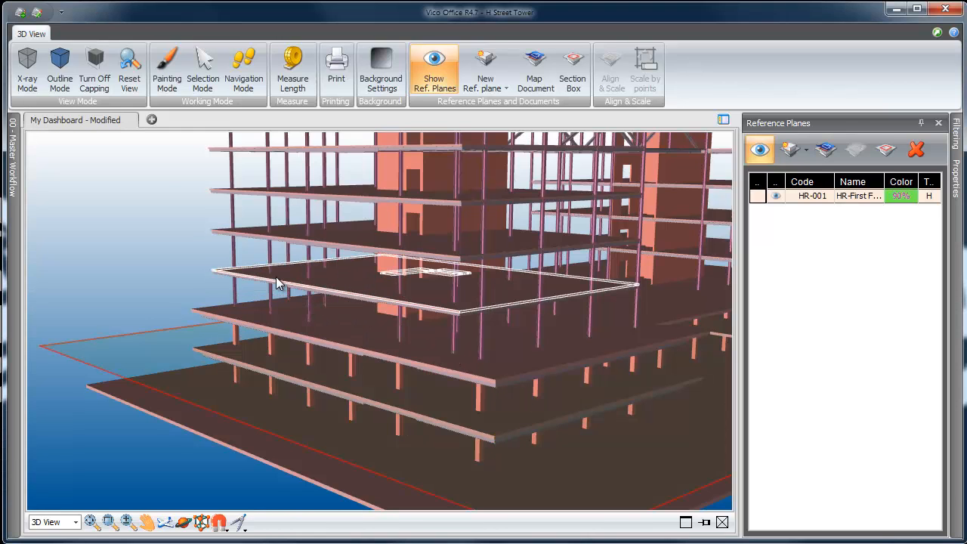
- Section the model at the HR-First Floor plane, examine the cut from several angles, and turn the section off again
click(183, 522)
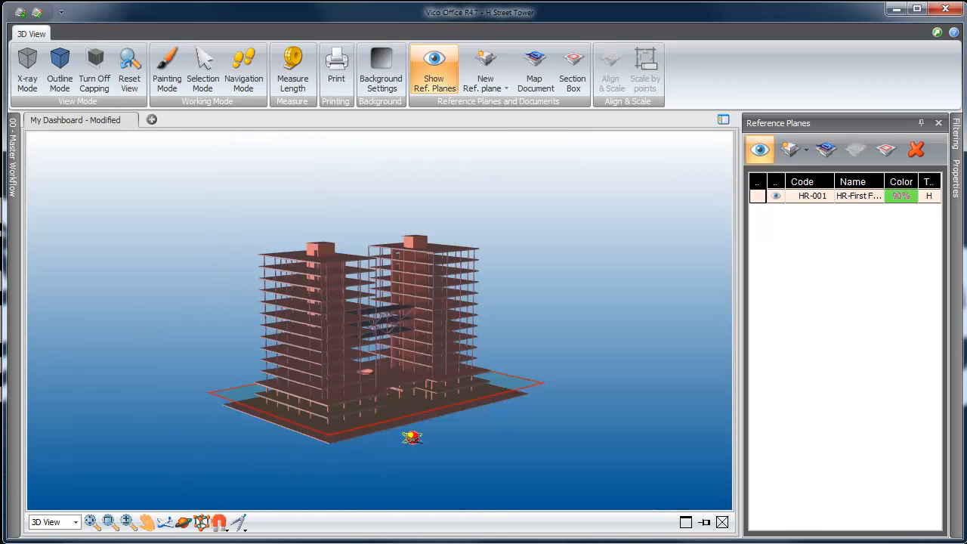
mouse_move(412, 438)
mouse_down()
mouse_move(407, 459)
mouse_move(341, 457)
mouse_move(379, 455)
mouse_up()
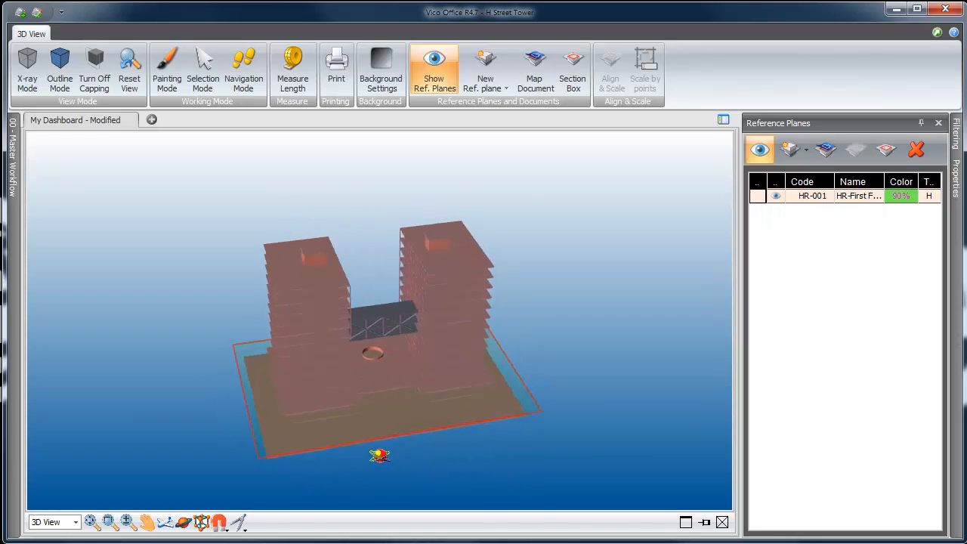
click(885, 149)
mouse_move(556, 339)
mouse_down()
mouse_move(584, 280)
mouse_move(547, 350)
mouse_up()
scroll(396, 390, up, 3)
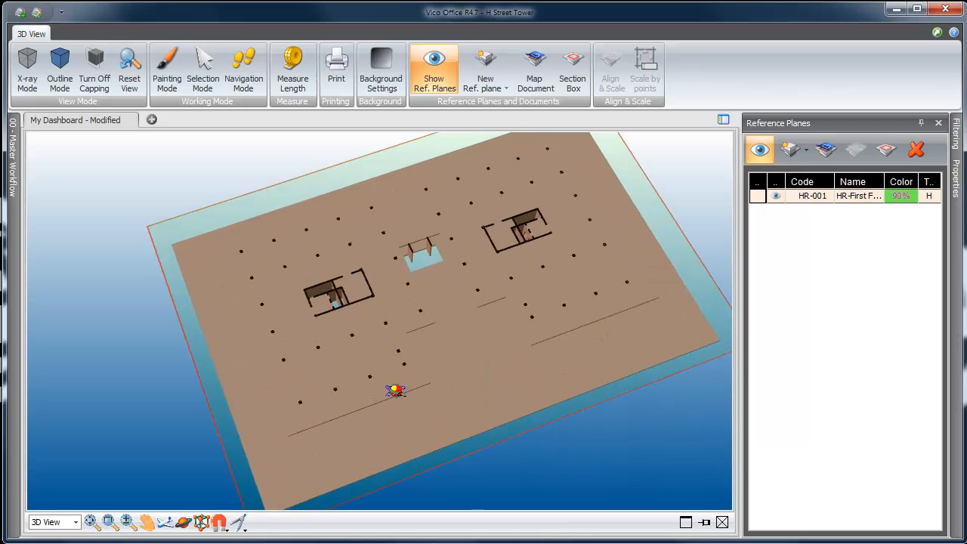
scroll(396, 391, down, 2)
drag(396, 391, 395, 371)
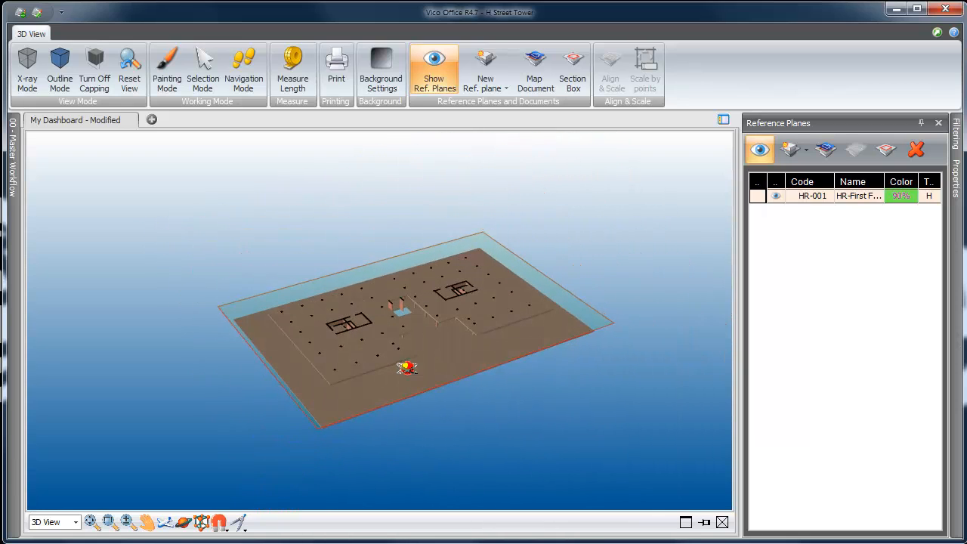
click(884, 149)
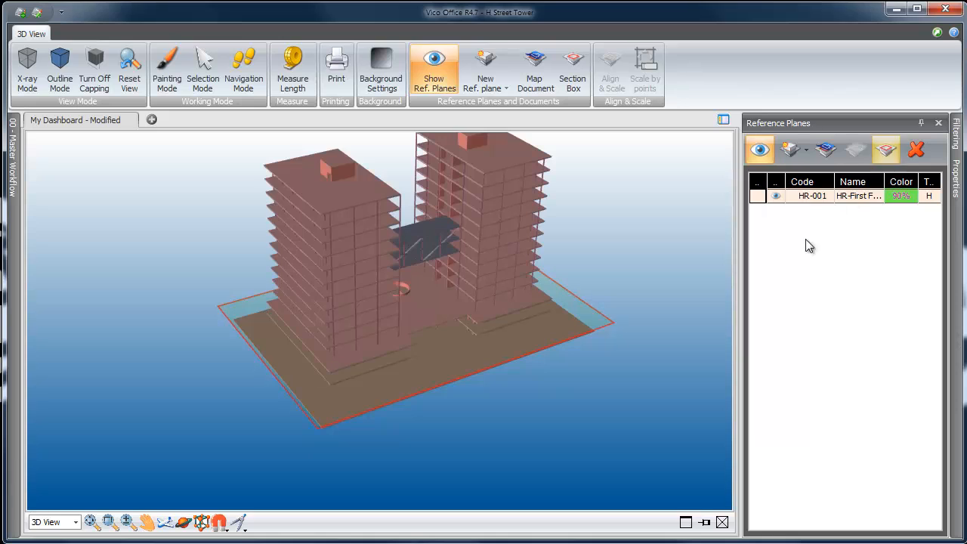
- Create a second horizontal reference plane with code HR-002, named HR-Second Floor - West, at elevation 23'-0"
click(792, 150)
click(810, 176)
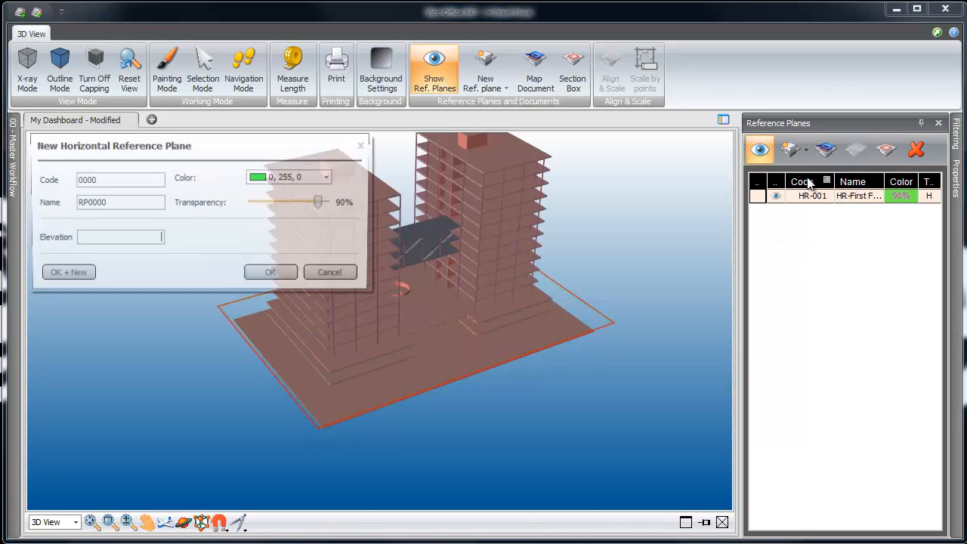
drag(125, 181, 53, 181)
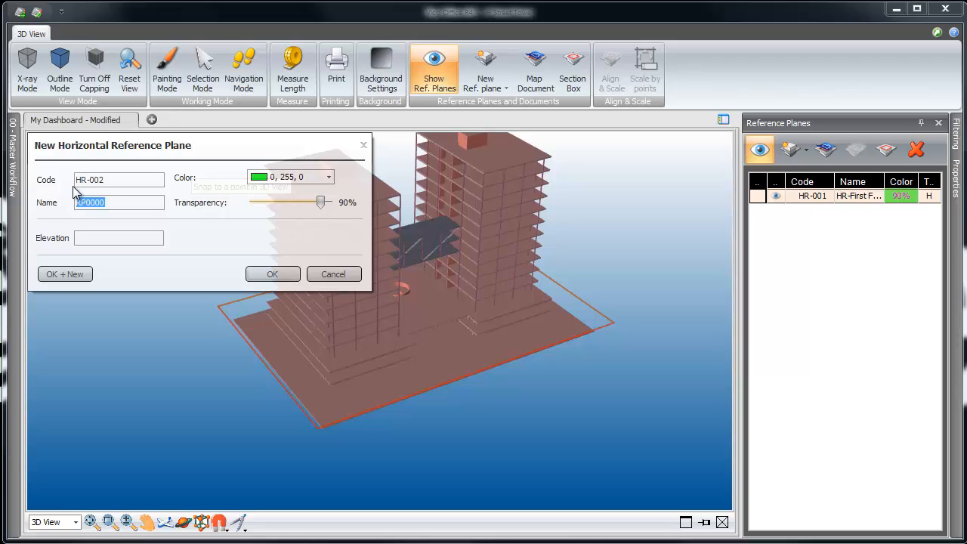
text(HR-Second Floor - West)
click(134, 238)
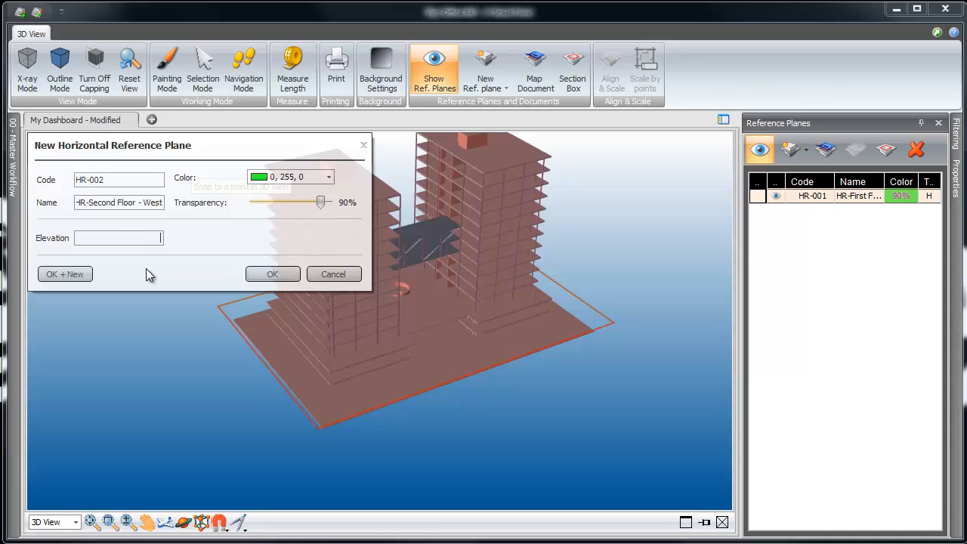
text(23'-0")
click(273, 275)
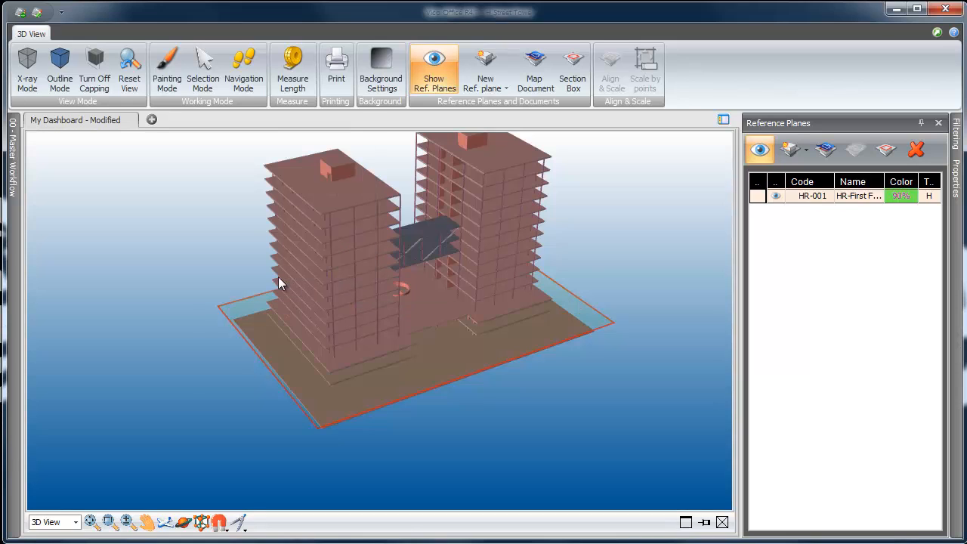
- Hide the HR-001 plane and section the model at the HR-002 plane
click(775, 196)
click(853, 213)
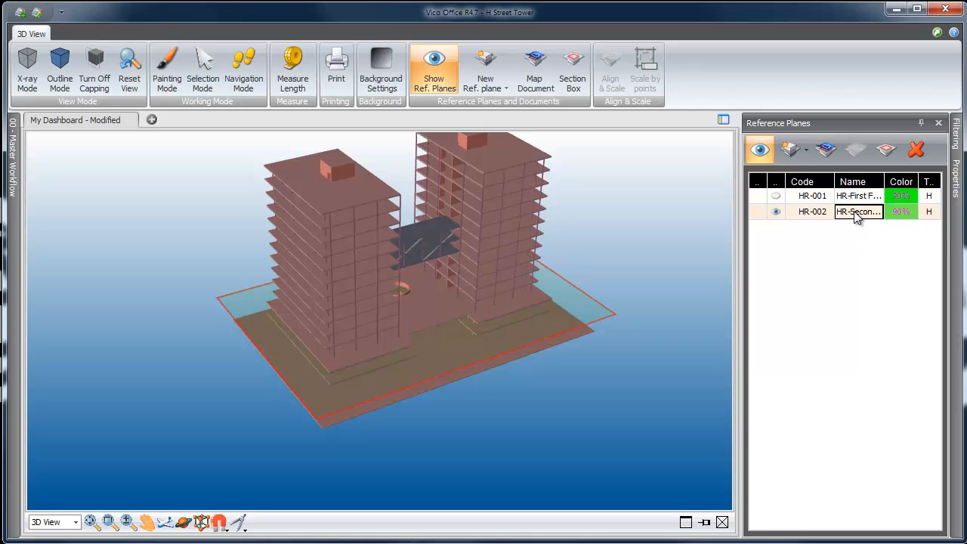
click(885, 150)
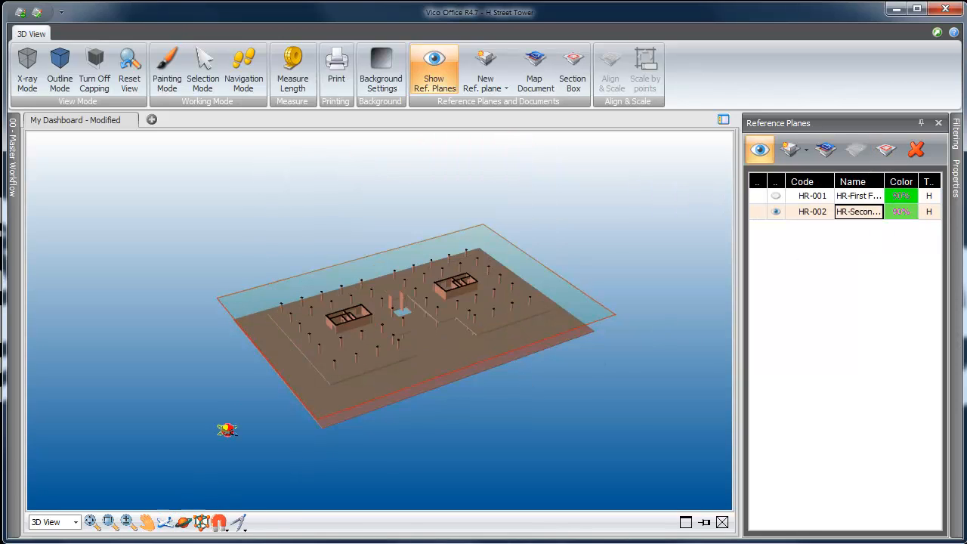
drag(258, 389, 248, 408)
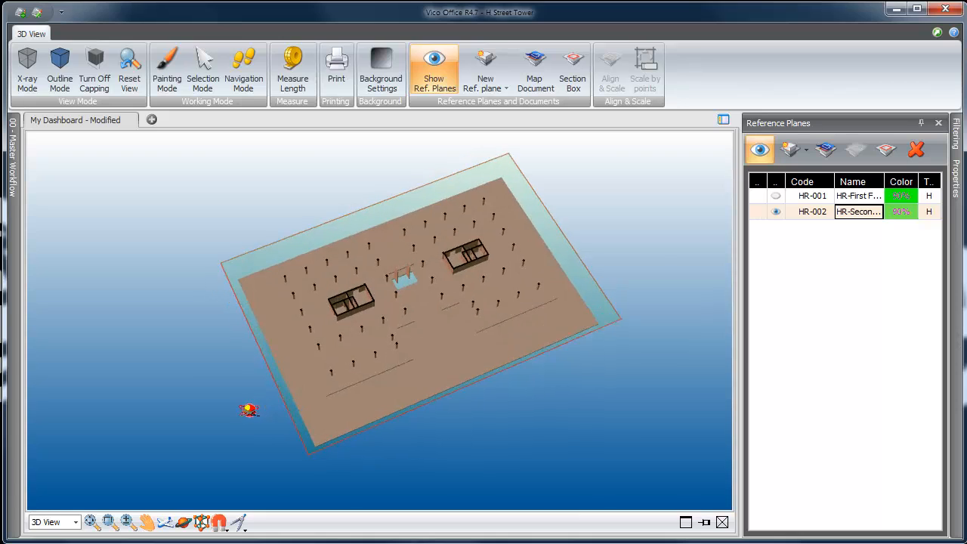
- Resize the HR-002 plane so that it covers only the west half of the building
right_click(858, 219)
click(914, 444)
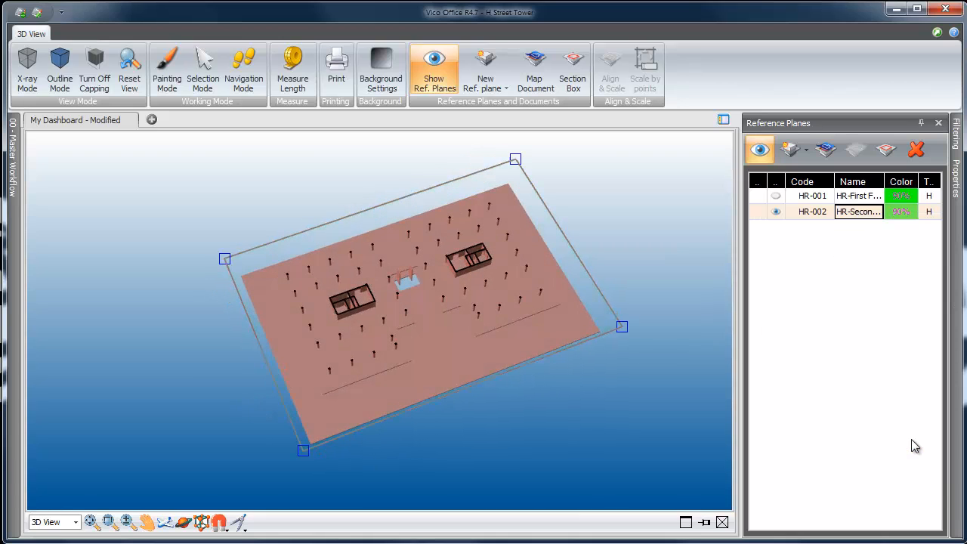
drag(574, 255, 419, 309)
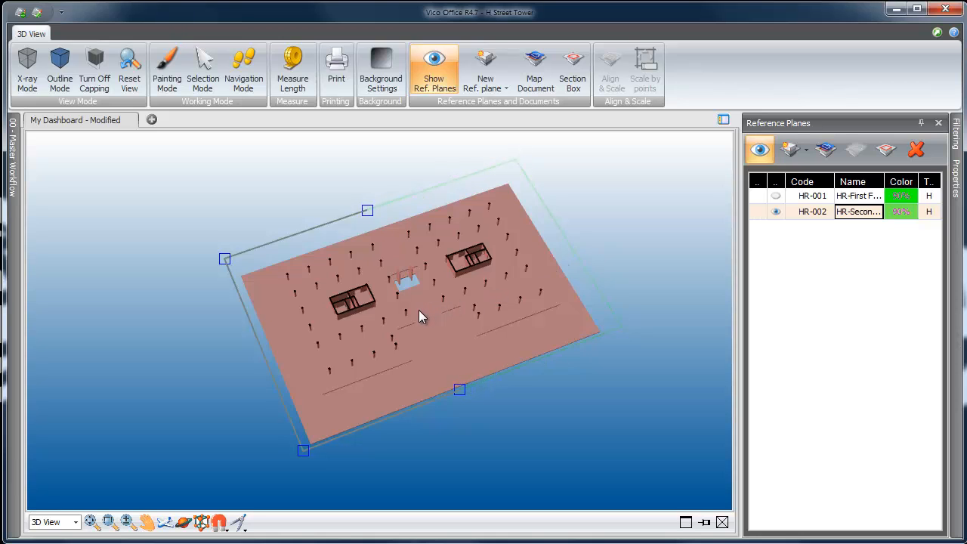
key(Return)
click(183, 521)
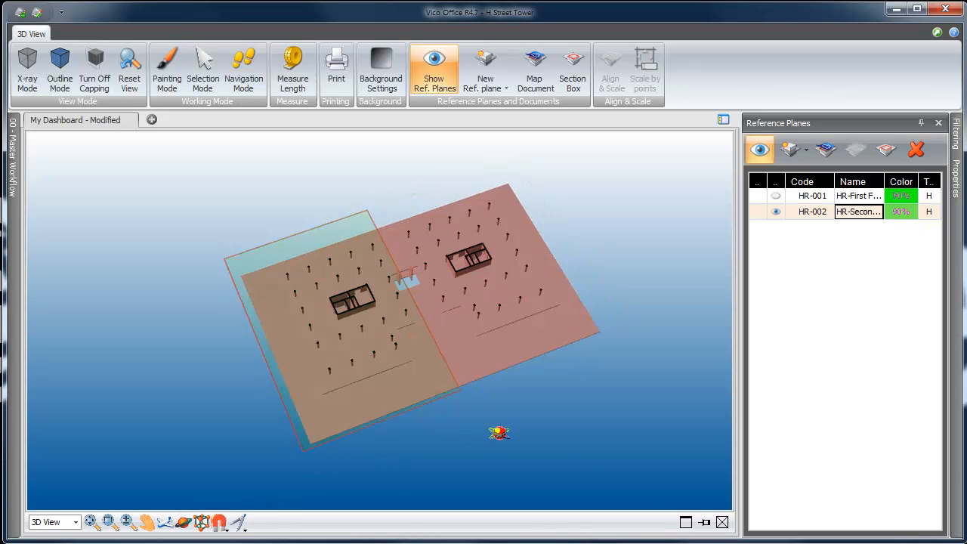
drag(494, 431, 463, 425)
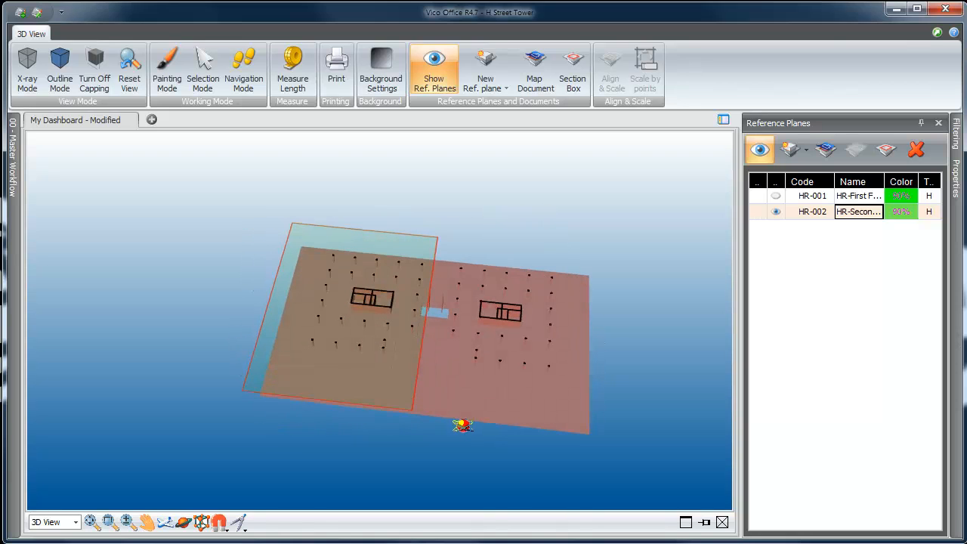
- Edit the HR-002 plane to elevation 20'-0", orange color 255, 128, 0 and 56% transparency
right_click(858, 216)
click(872, 348)
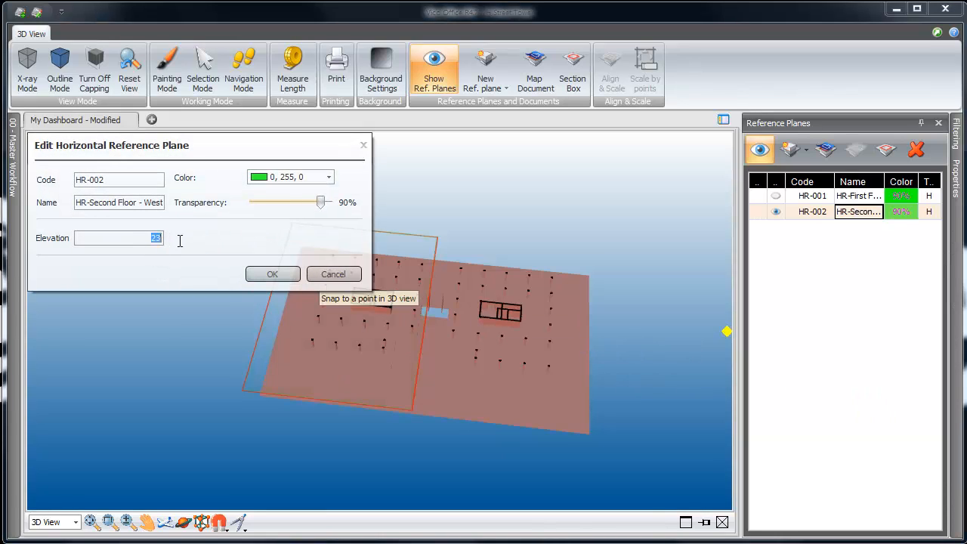
text(20'-0")
click(329, 177)
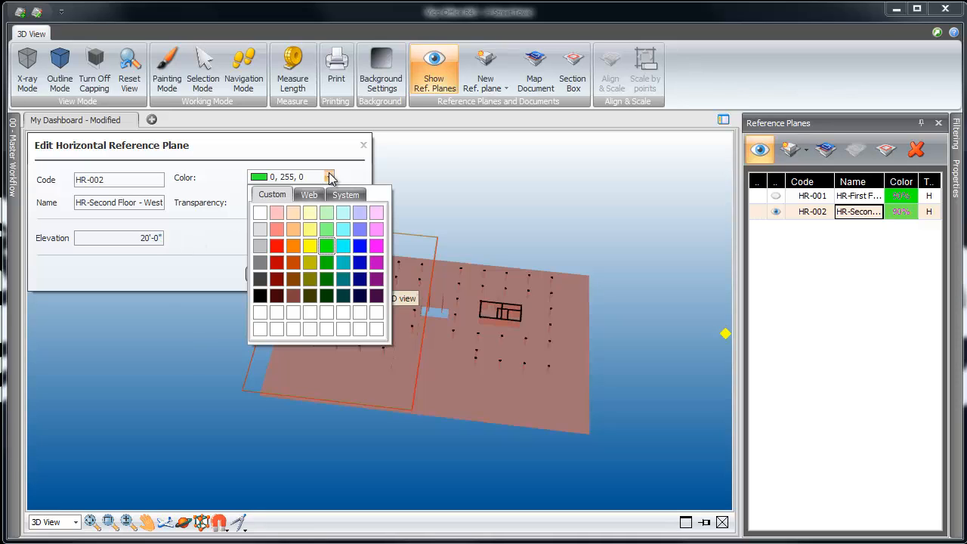
click(293, 246)
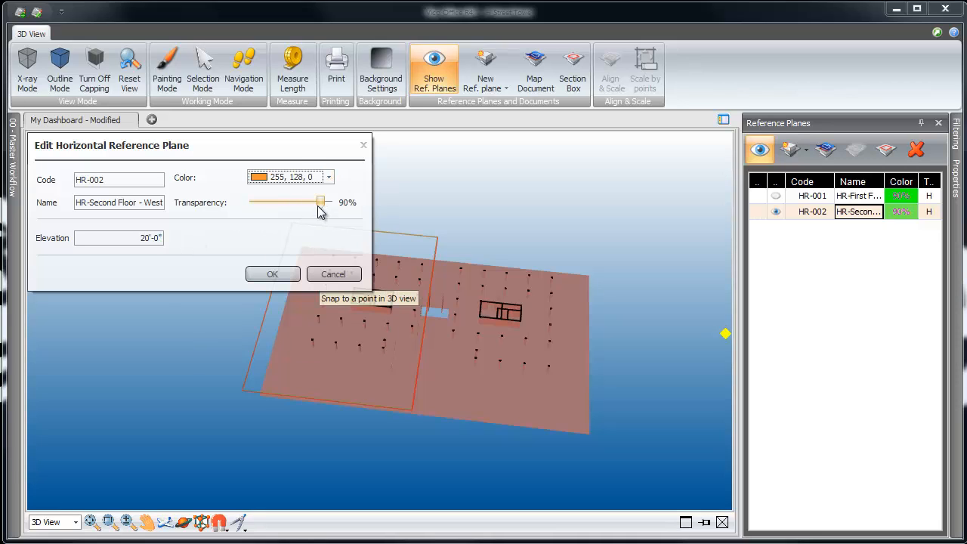
drag(317, 206, 298, 206)
click(272, 274)
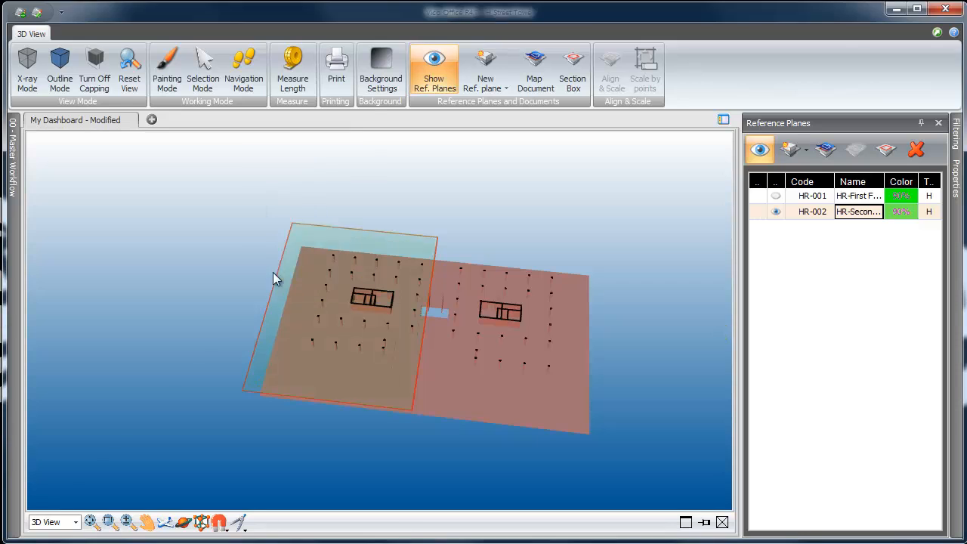
- Turn off the section at HR-002 to restore the full model, and hide the HR-002 plane
click(188, 521)
drag(367, 447, 444, 454)
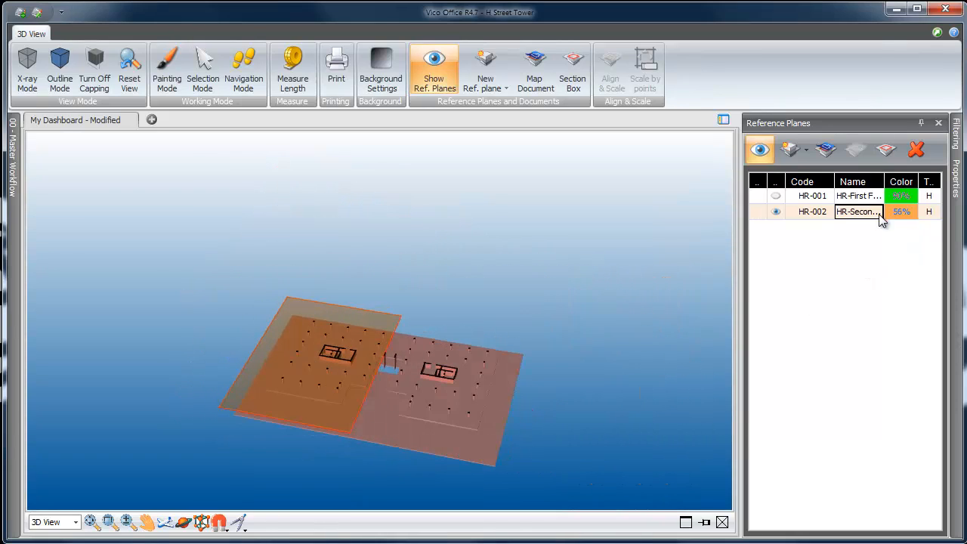
click(884, 155)
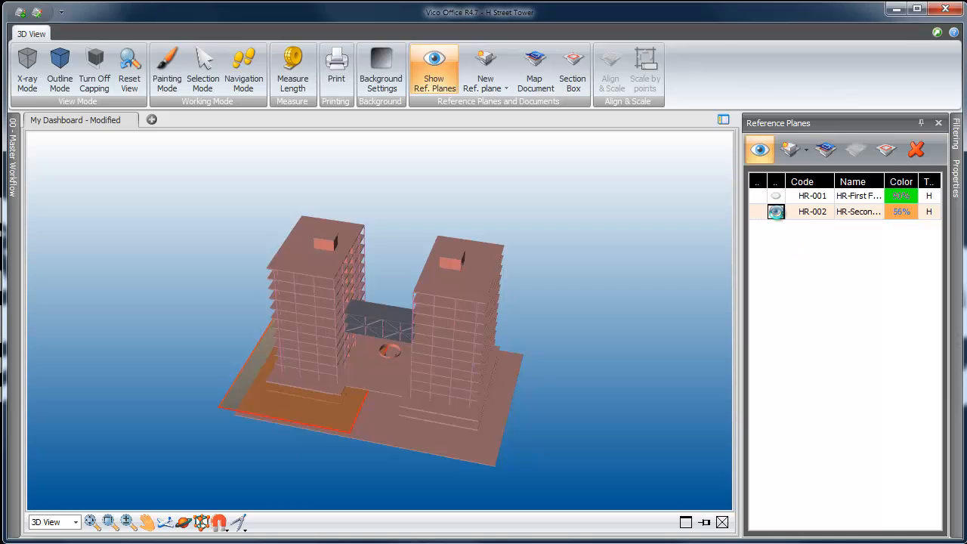
click(776, 212)
- Start a new vertical reference plane with code VR-001 and name VR-North Face
click(791, 150)
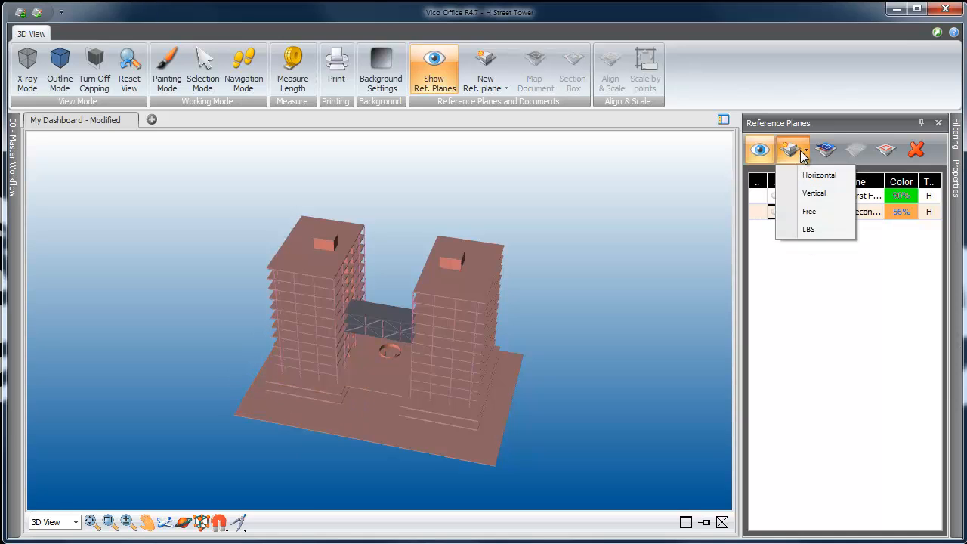
click(809, 194)
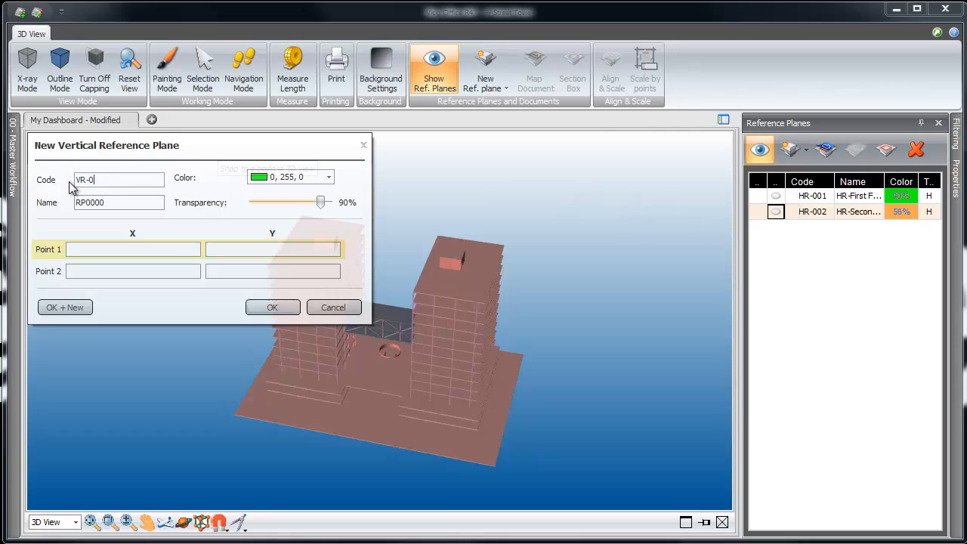
key(Tab)
text(V)
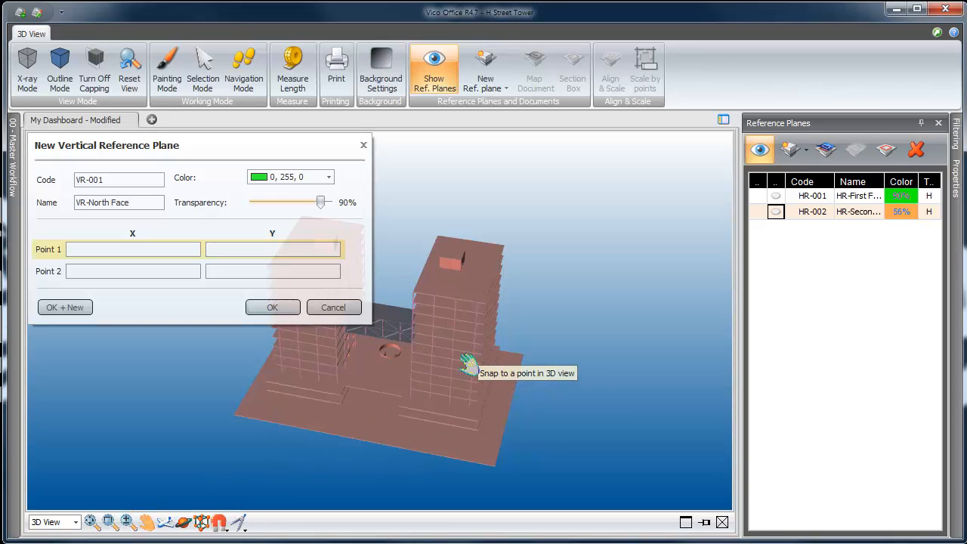
- Create the VR-North Face plane by snapping its two points along an upper floor slab edge at the tower's north corner
scroll(492, 401, up, 5)
scroll(561, 370, up, 5)
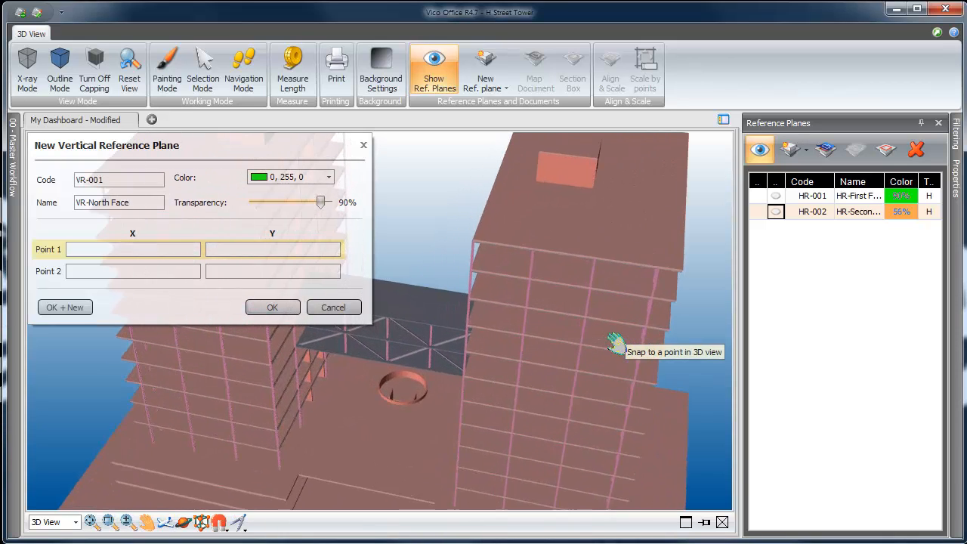
scroll(452, 339, up, 5)
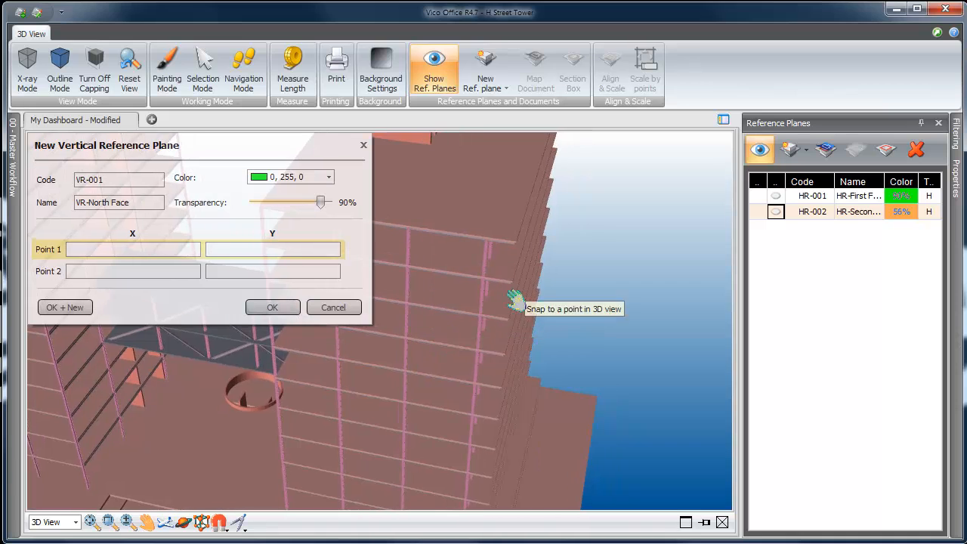
scroll(567, 349, up, 5)
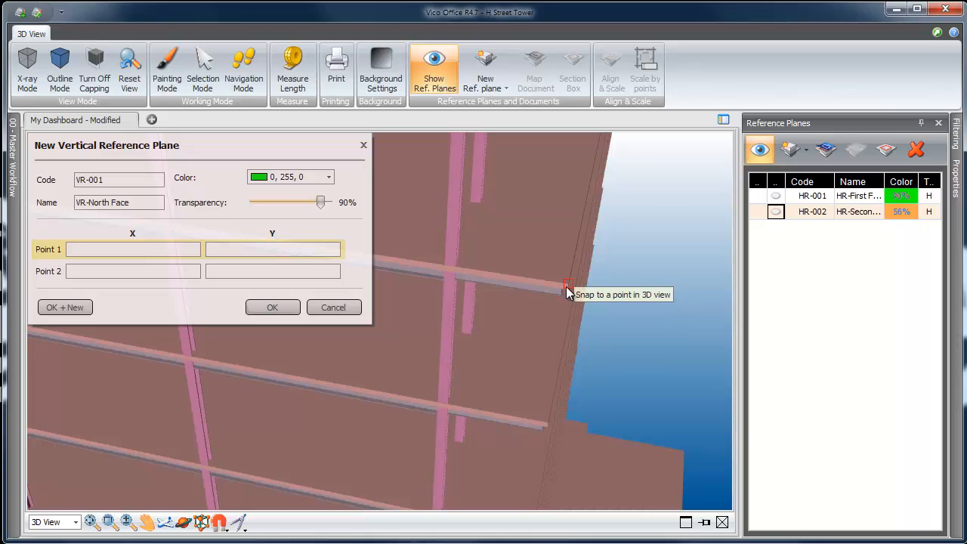
click(568, 294)
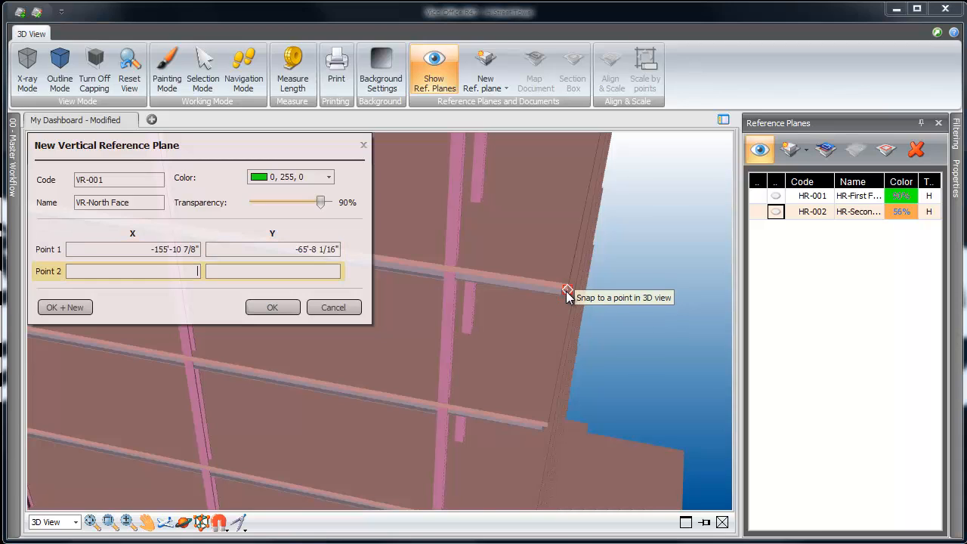
click(568, 293)
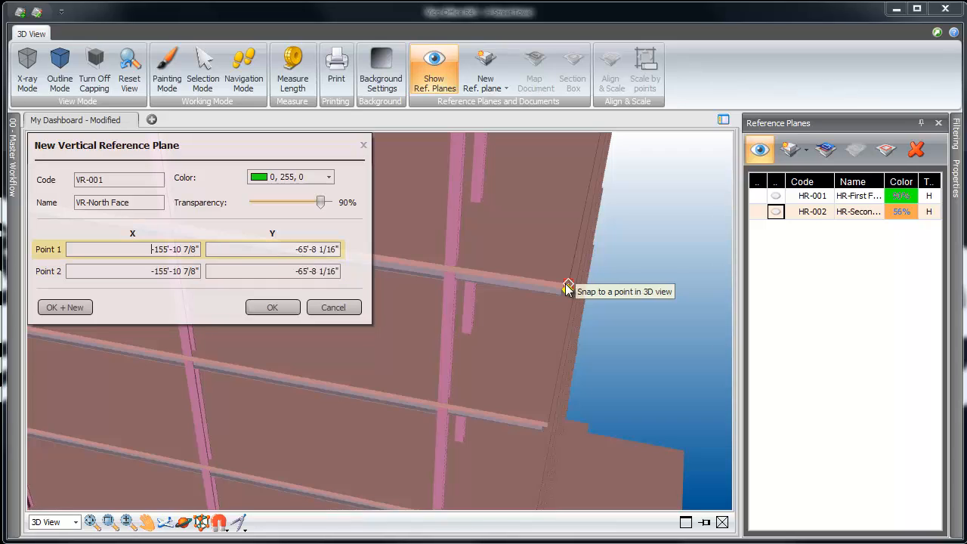
click(504, 275)
click(504, 277)
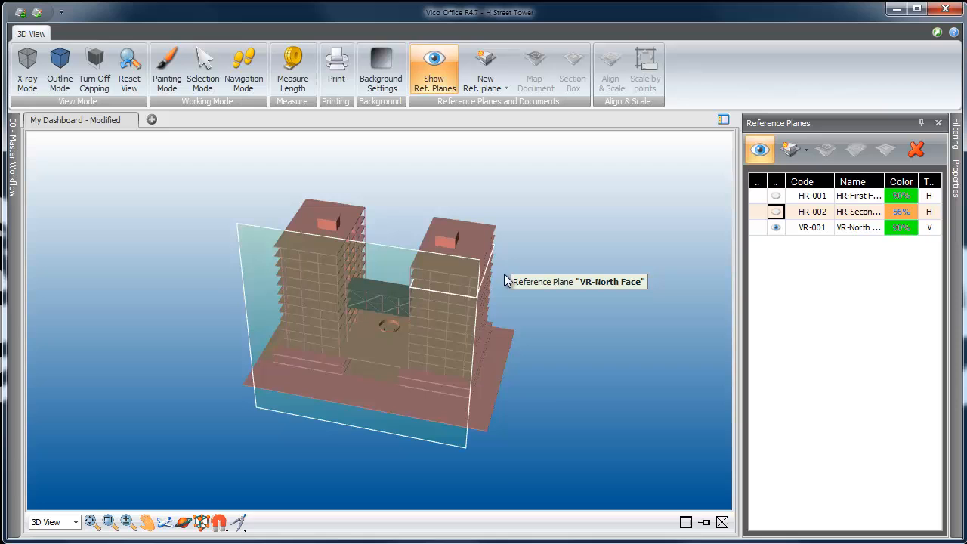
- Start a new vertical reference plane for the tower's west side with code VR-002 and name VR-West Face
click(182, 521)
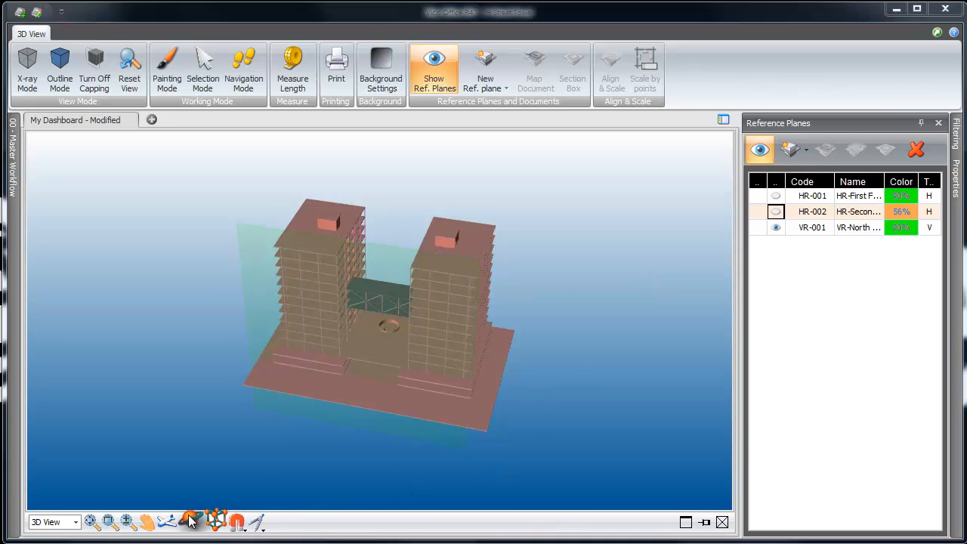
drag(604, 414, 408, 372)
scroll(378, 341, up, 10)
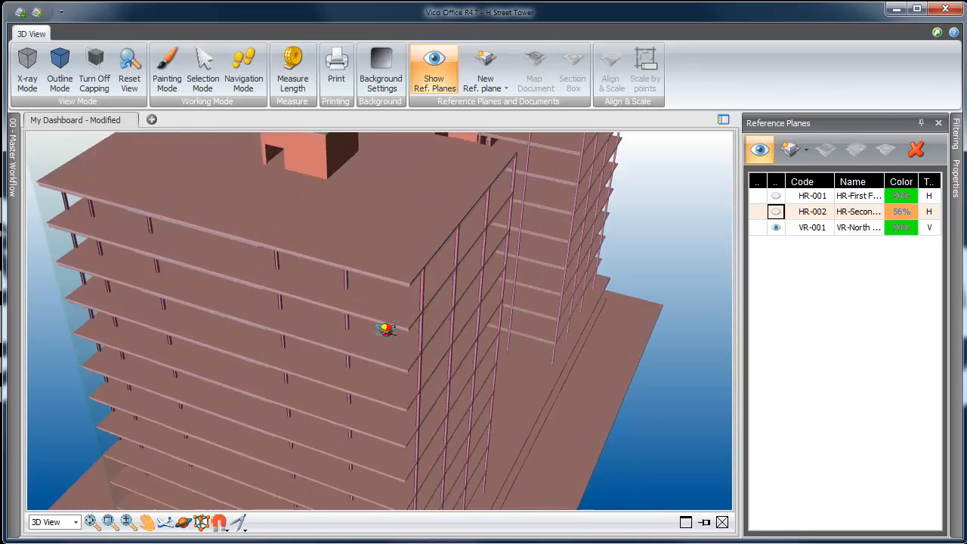
scroll(386, 329, up, 2)
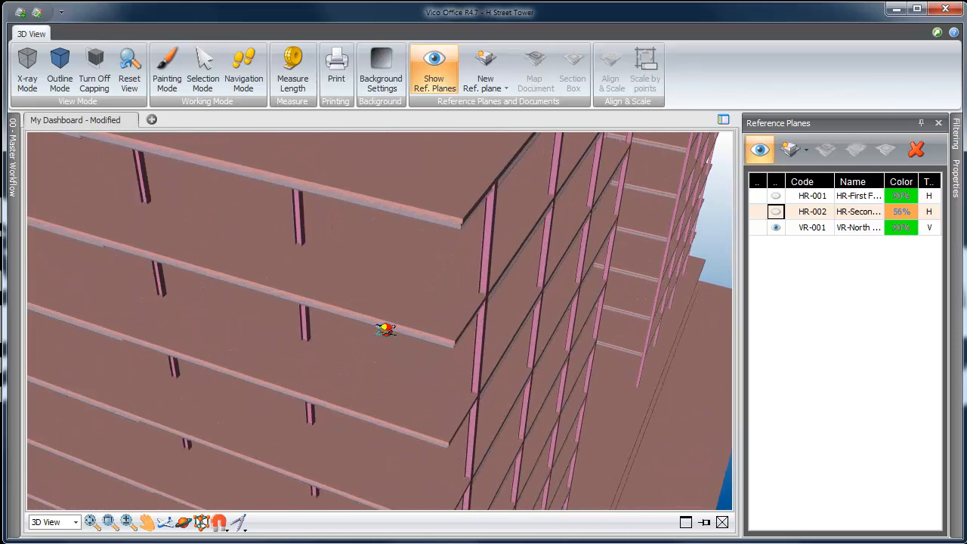
click(804, 150)
click(814, 195)
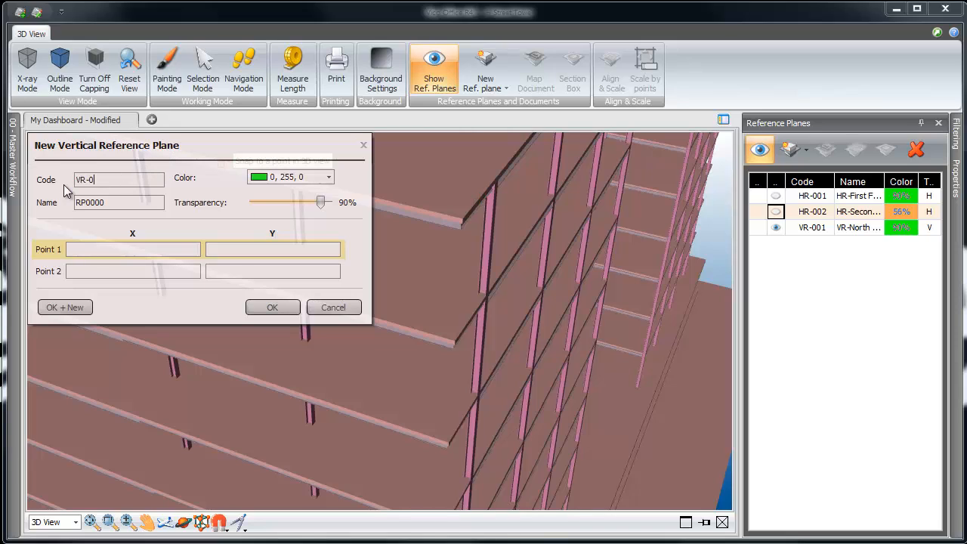
key(Tab)
text(V)
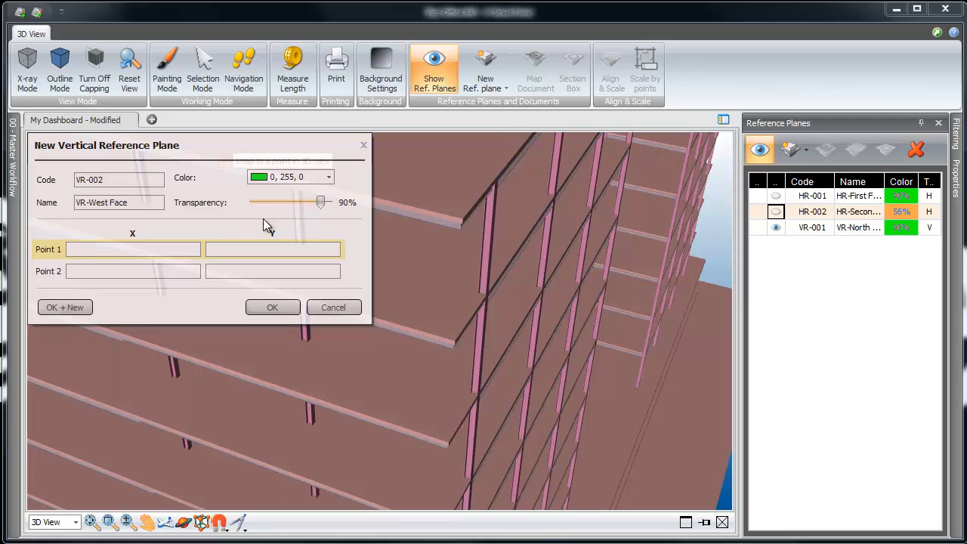
- Snap the VR-West Face points along the west slab edge at X -155'-11 7/8", with Y 43'-7 1/16" and 47'-3 15/16"
click(463, 226)
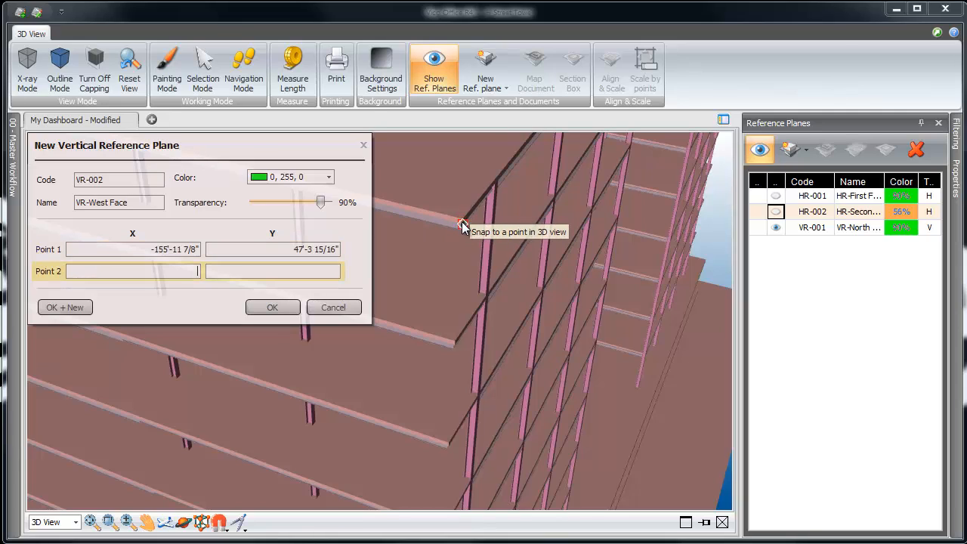
click(463, 224)
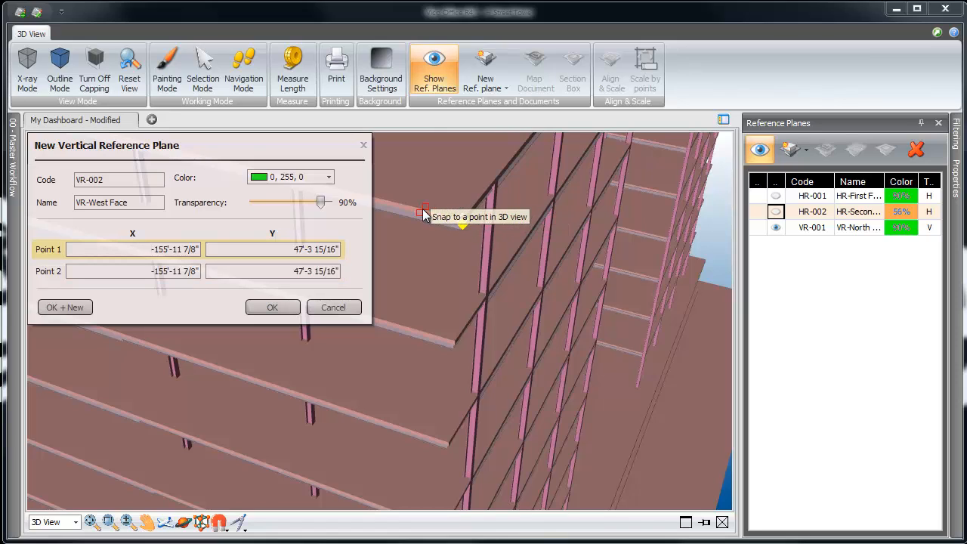
click(422, 210)
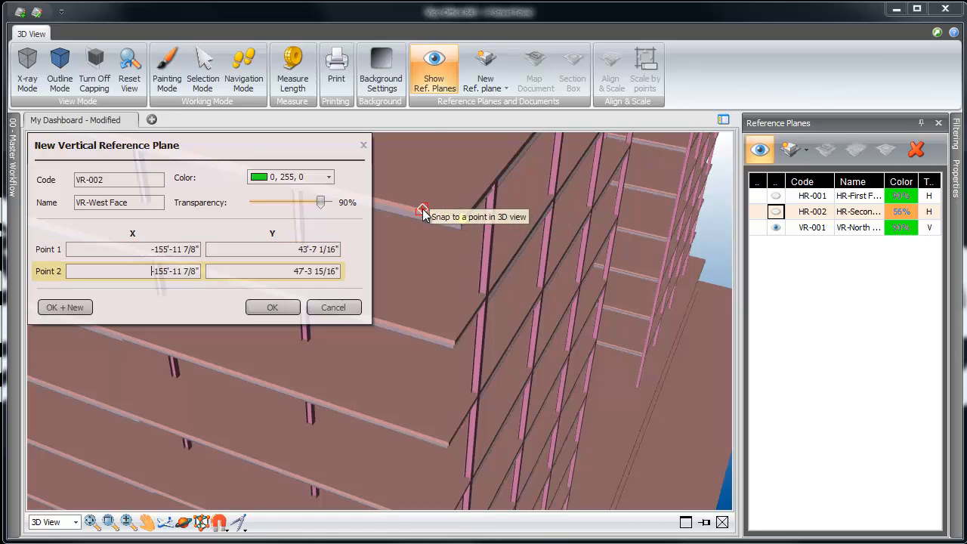
- Save the west plane and start another vertical reference plane with code VR-003 and name VR-South Face
click(77, 306)
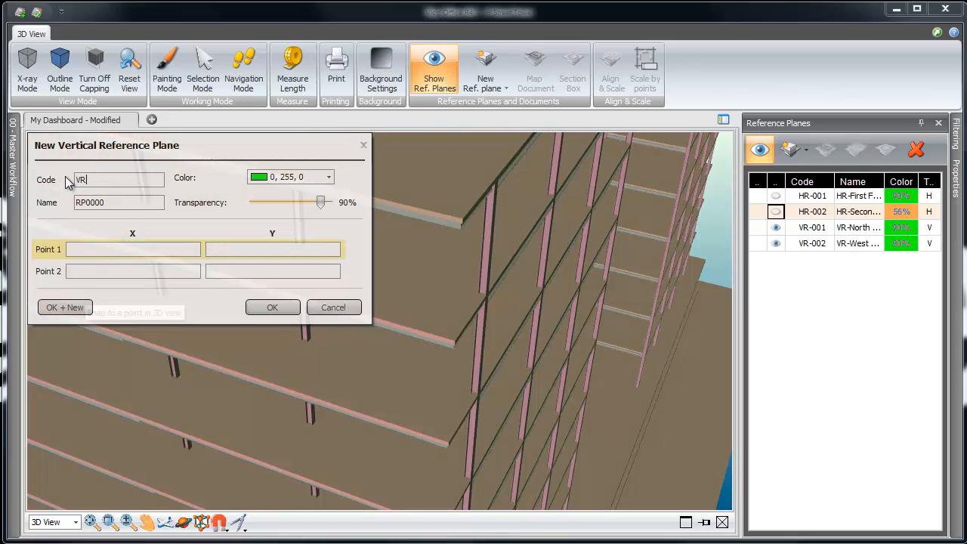
key(Tab)
text(V)
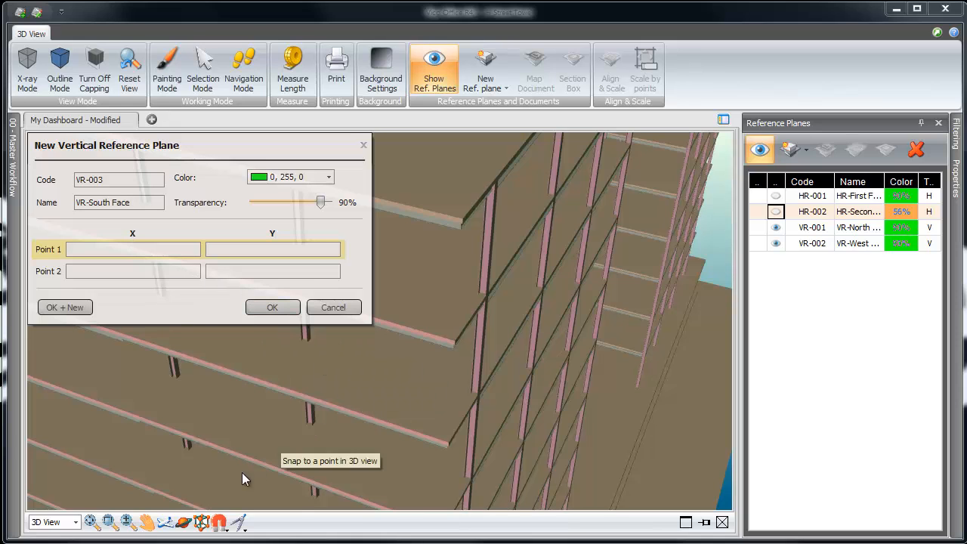
- Create the VR-South Face plane by snapping two points along the south roof edge at Y 47'-3 15/16", beside the corner column near the skybridge
click(194, 523)
drag(541, 425, 509, 430)
scroll(430, 255, up, 6)
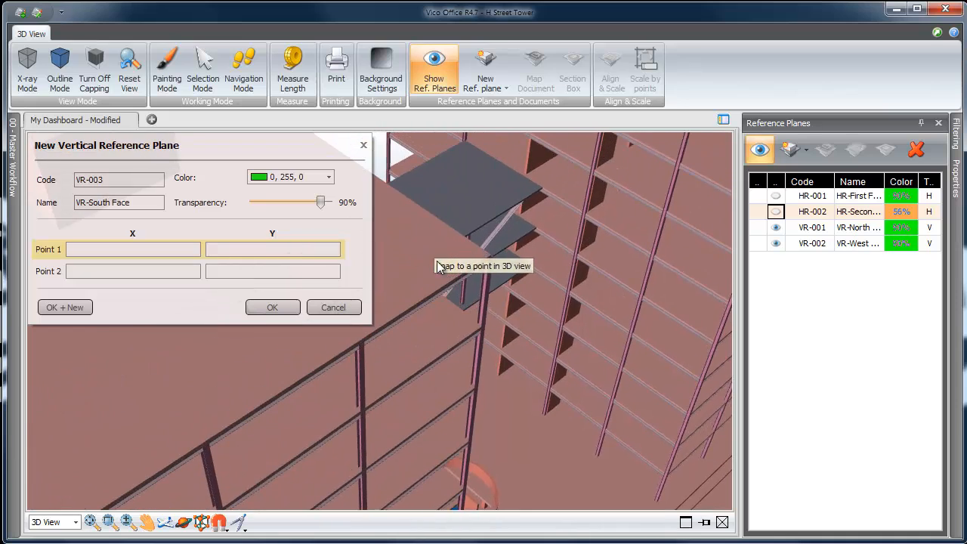
middle_drag(675, 275, 624, 305)
scroll(624, 305, up, 1)
scroll(582, 267, up, 2)
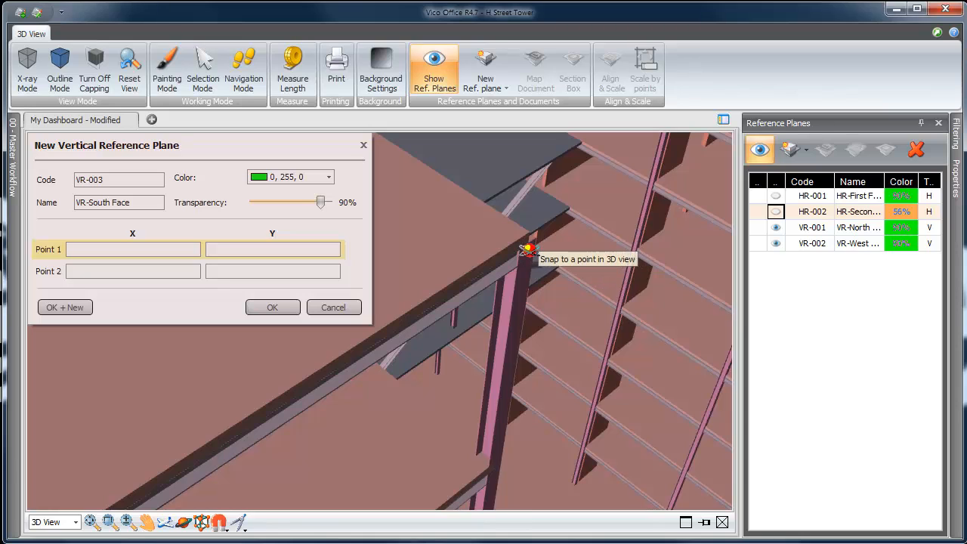
scroll(557, 264, up, 1)
scroll(557, 265, up, 1)
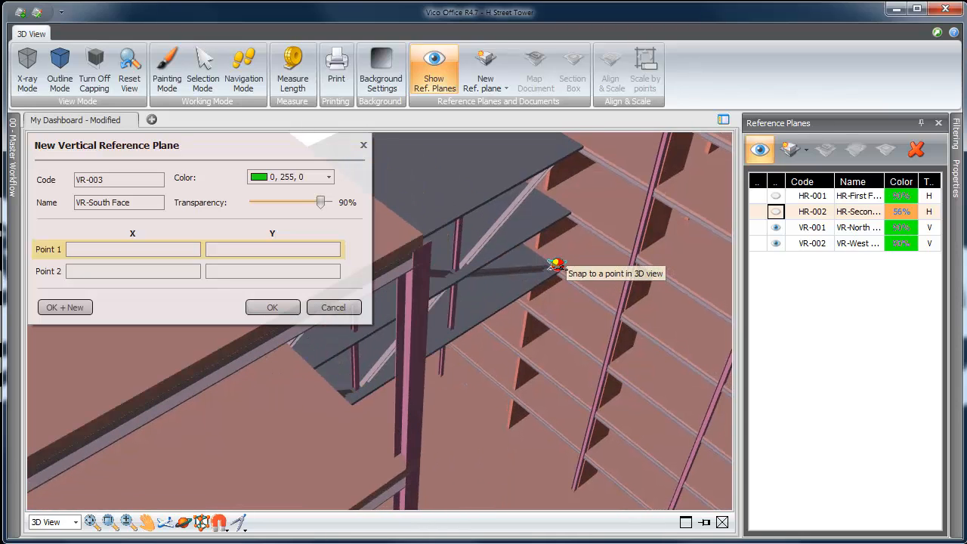
click(422, 250)
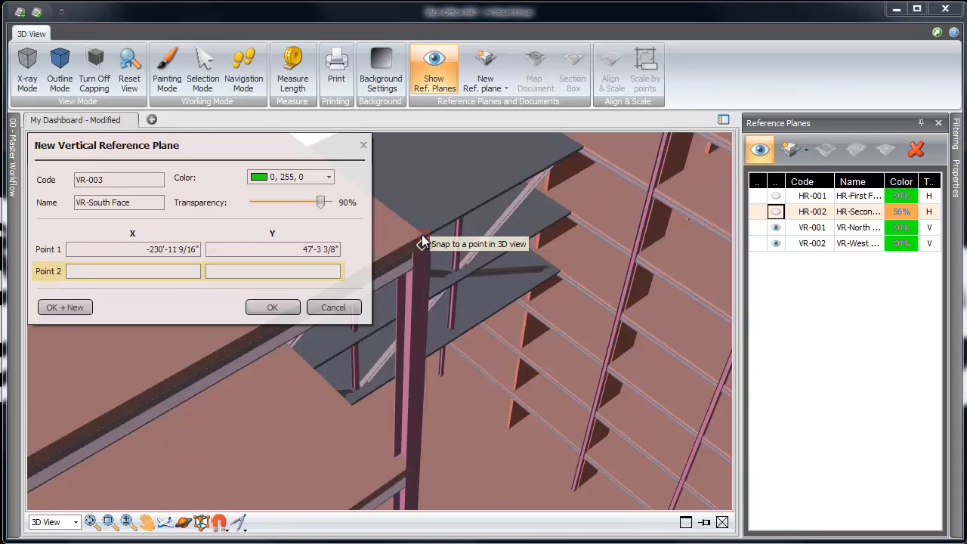
click(423, 241)
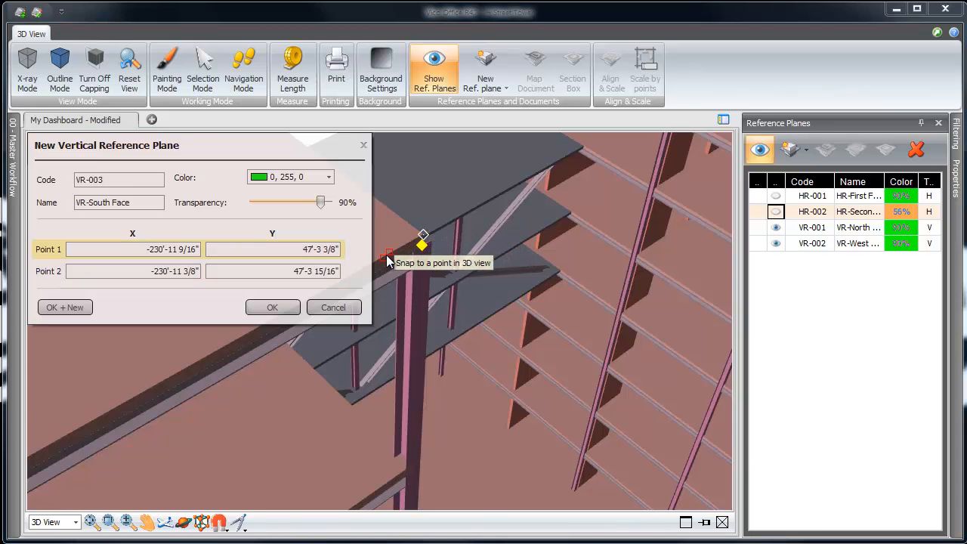
click(420, 246)
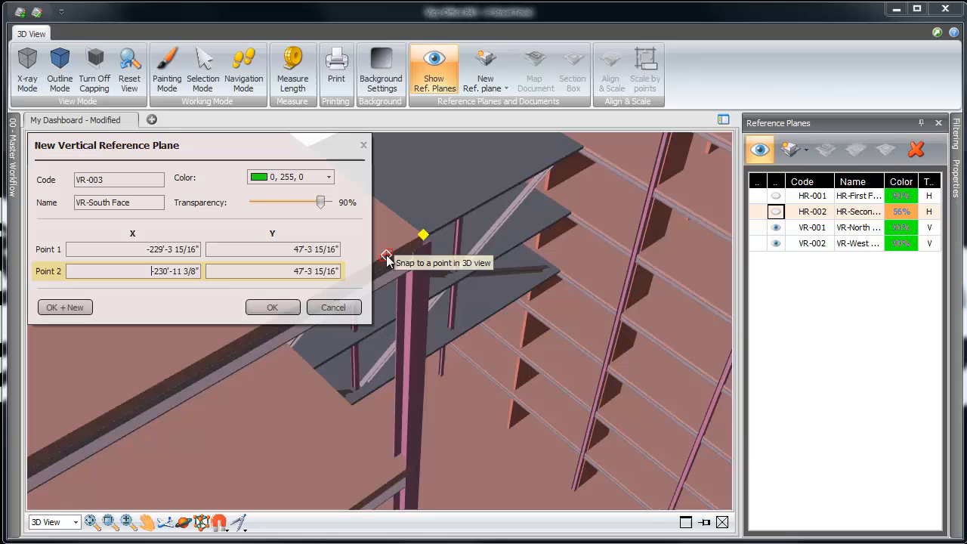
click(292, 309)
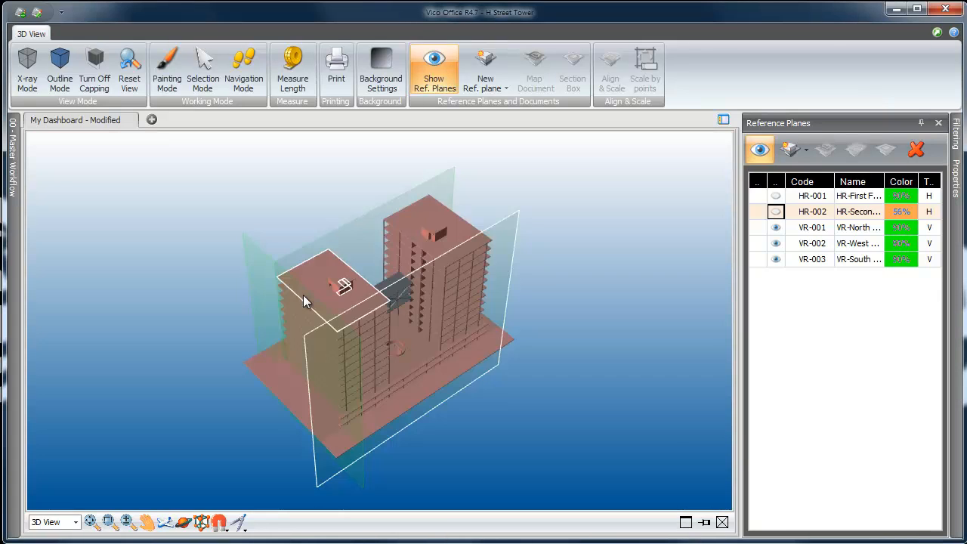
- Start a new vertical reference plane for the building's east side with code VR-004 and name VR-East Face
click(189, 521)
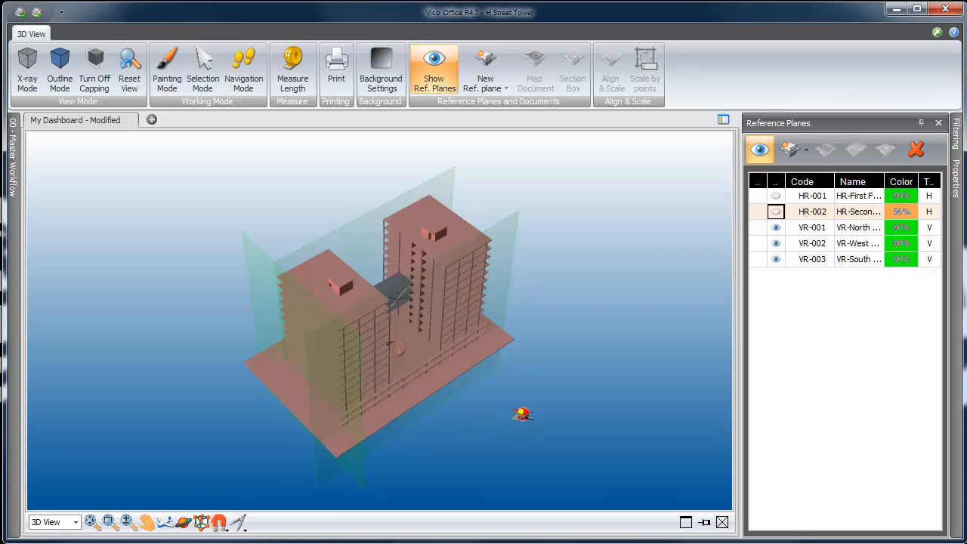
drag(524, 403, 465, 363)
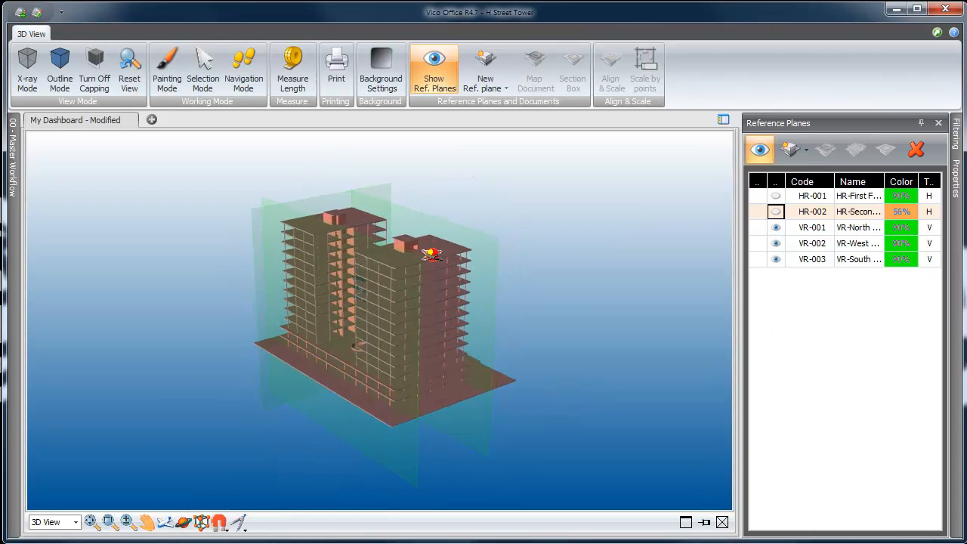
scroll(501, 226, up, 4)
scroll(480, 289, up, 8)
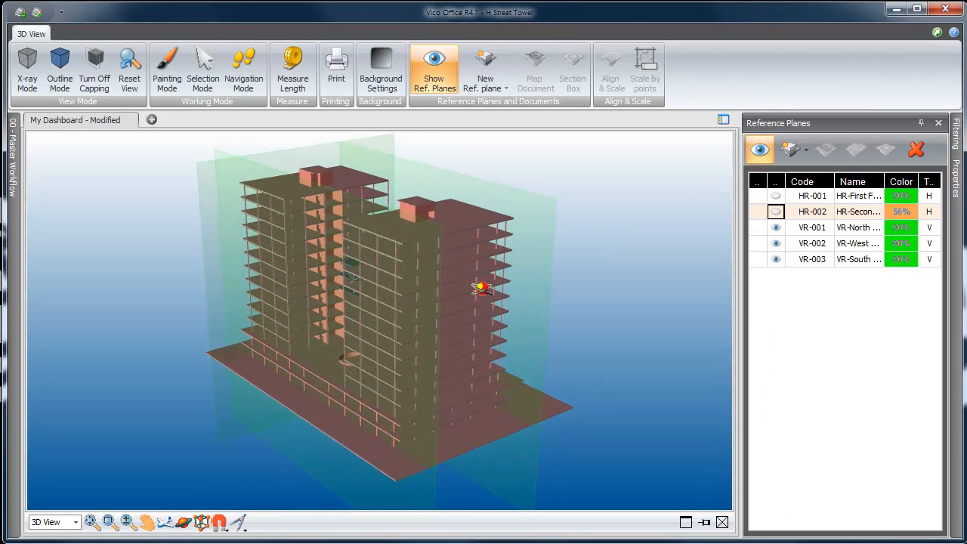
scroll(556, 246, up, 8)
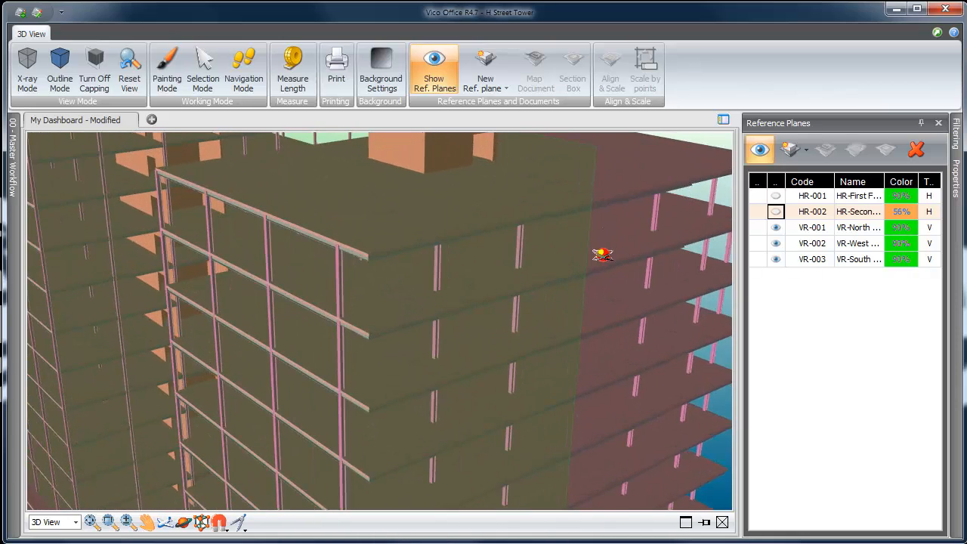
scroll(352, 318, up, 8)
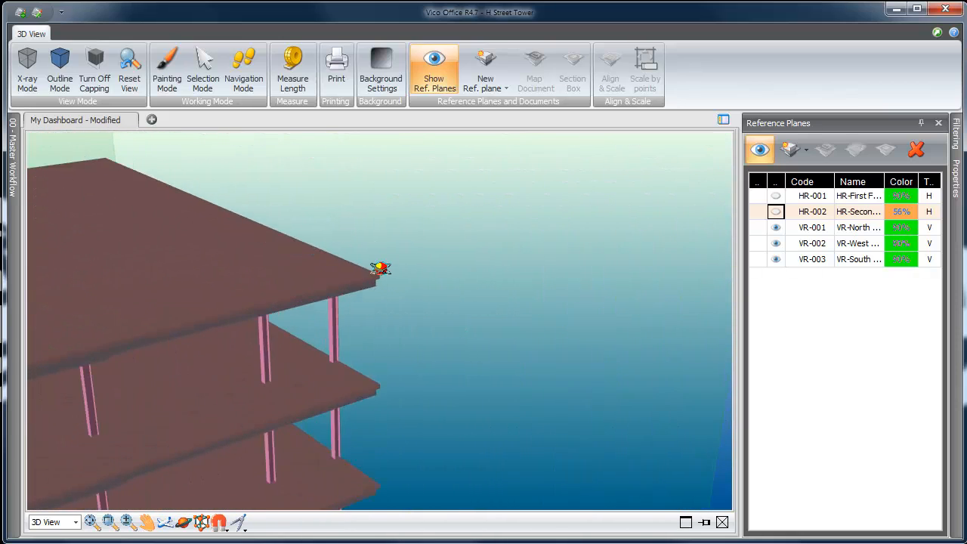
scroll(394, 254, up, 2)
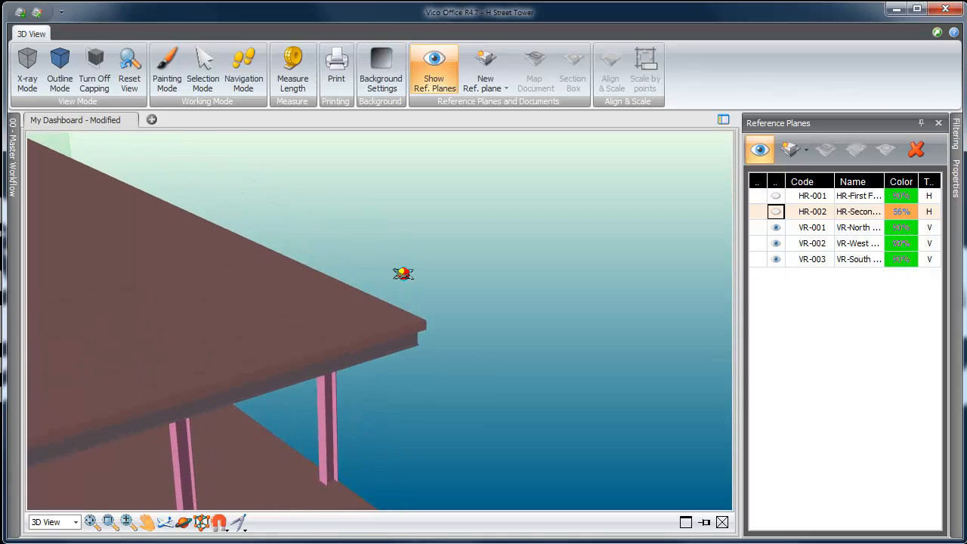
click(793, 148)
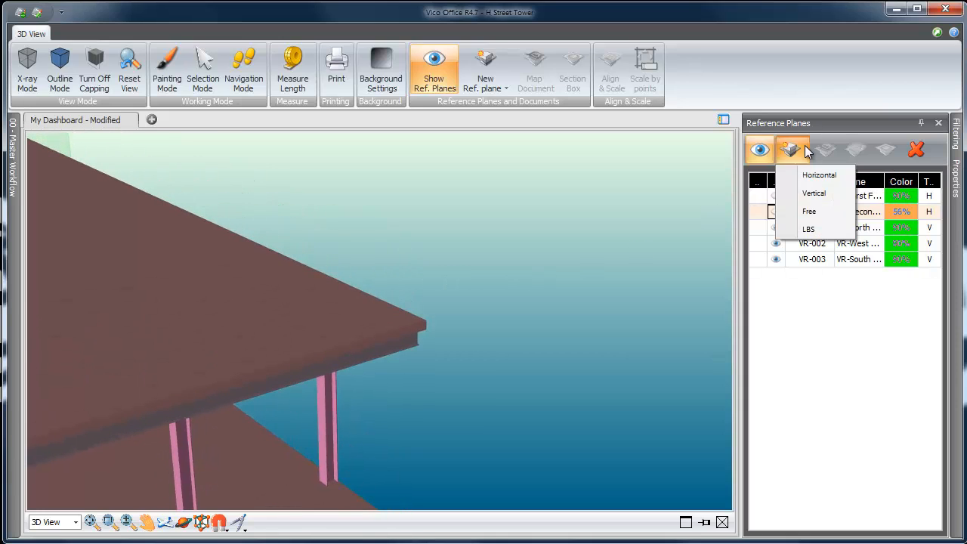
click(812, 195)
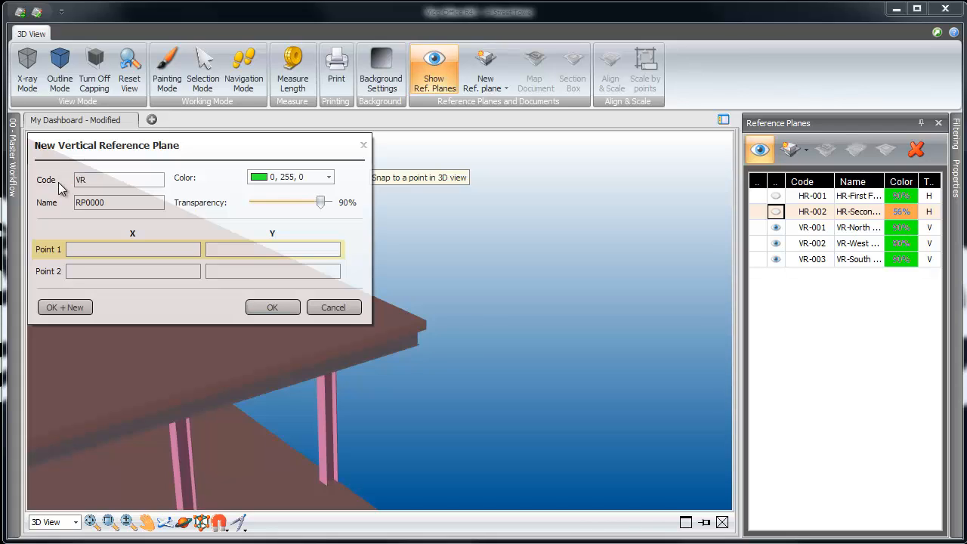
key(Tab)
text(VR-Eas)
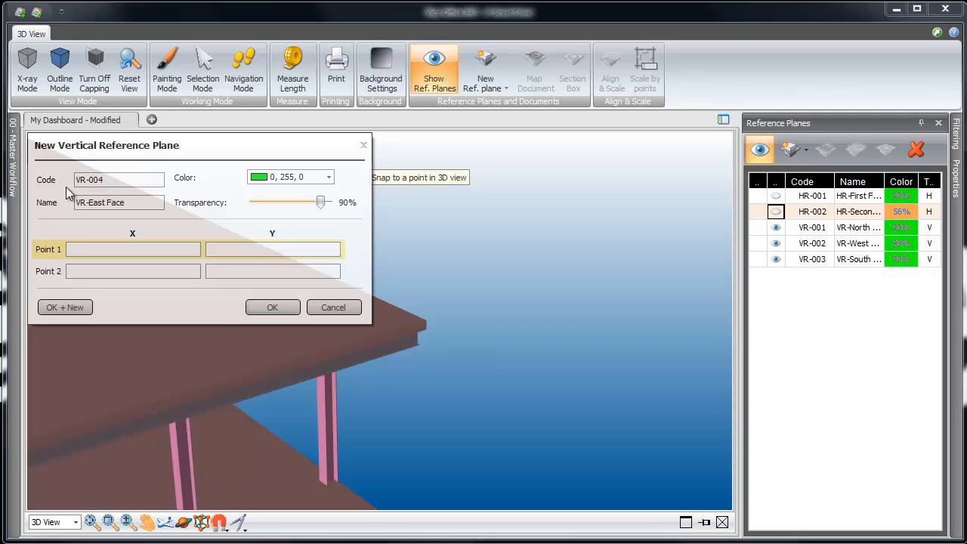
- Snap the VR-East Face points along the east roof edge at X -391'-5 7/8", Y -61'-5 5/16" and -65'-8 1/16", and save the plane
click(424, 329)
click(424, 329)
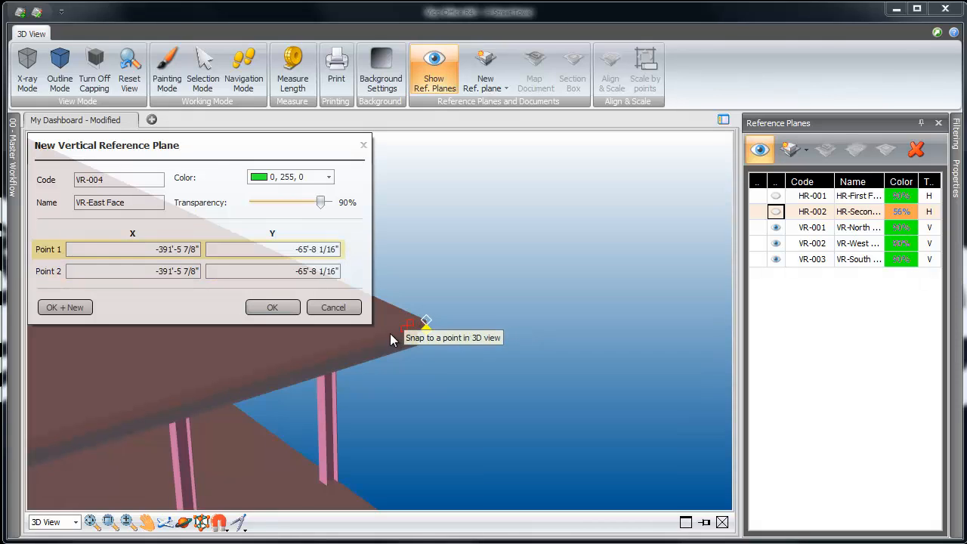
click(359, 343)
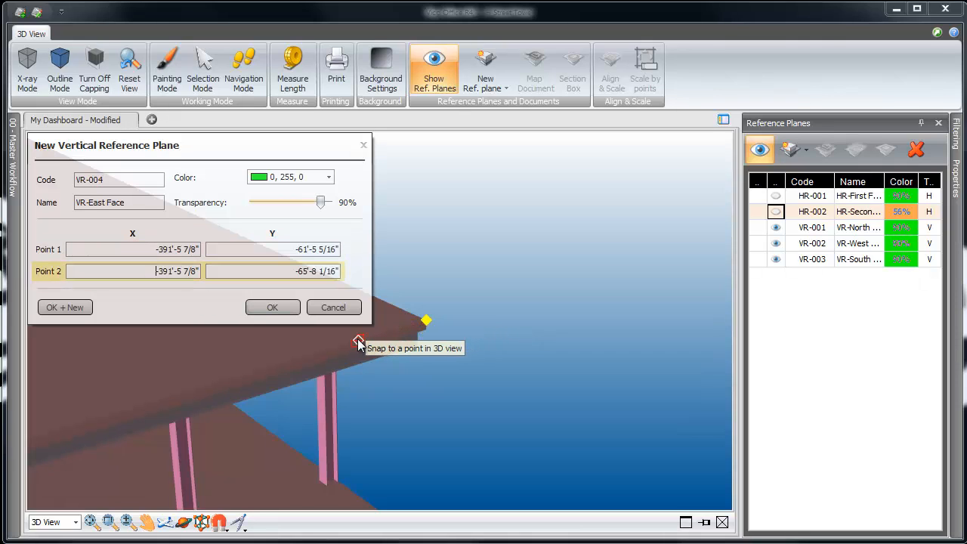
click(272, 307)
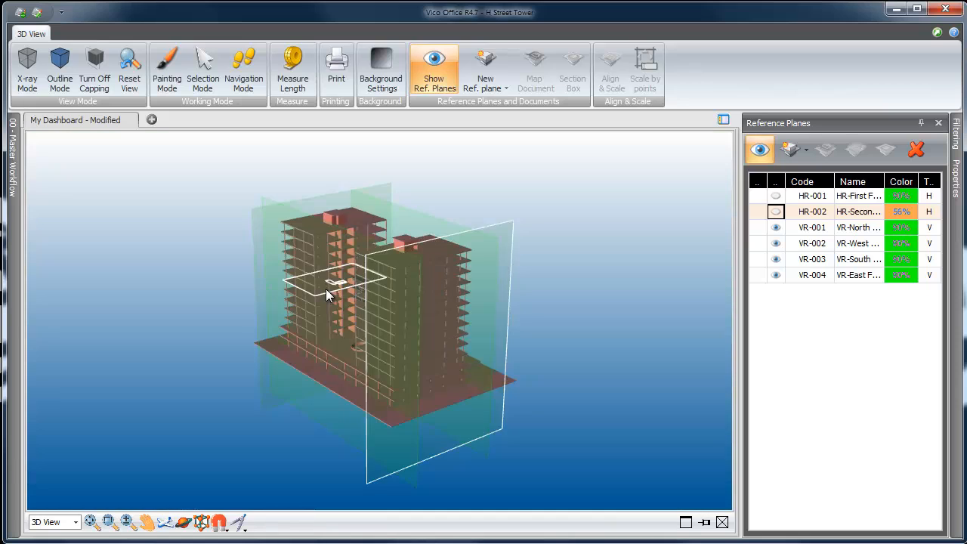
- Edit the VR-East Face plane to use blue (0, 0, 255) with 52% transparency
click(183, 522)
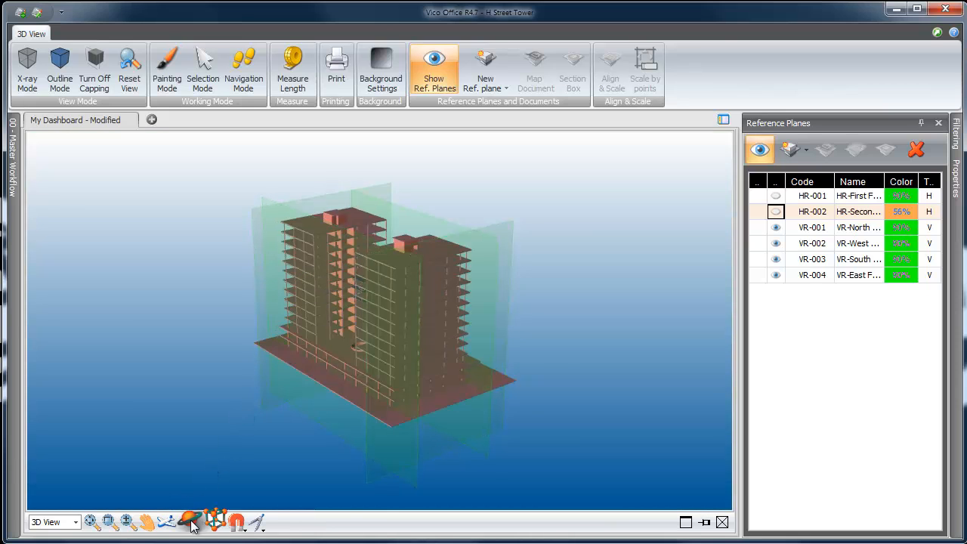
drag(504, 411, 408, 390)
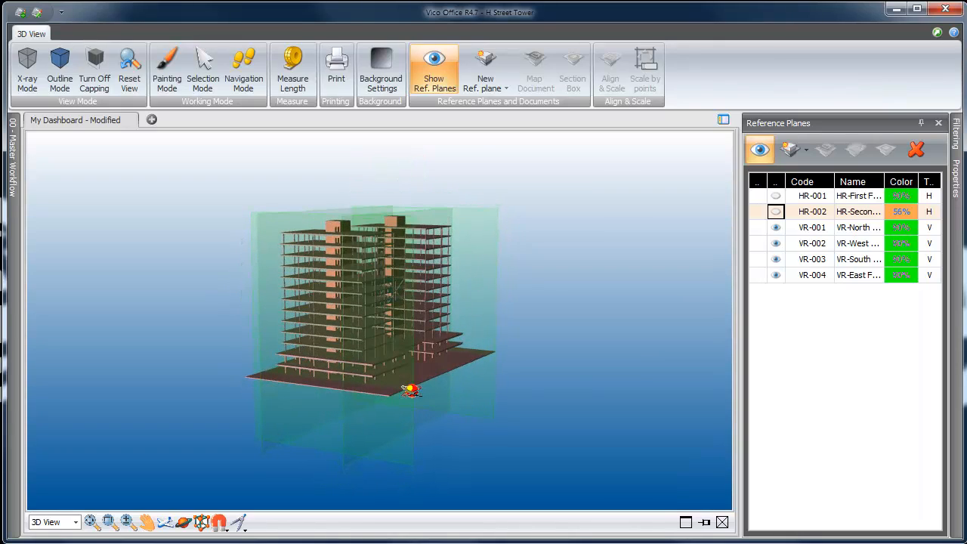
click(859, 282)
right_click(859, 282)
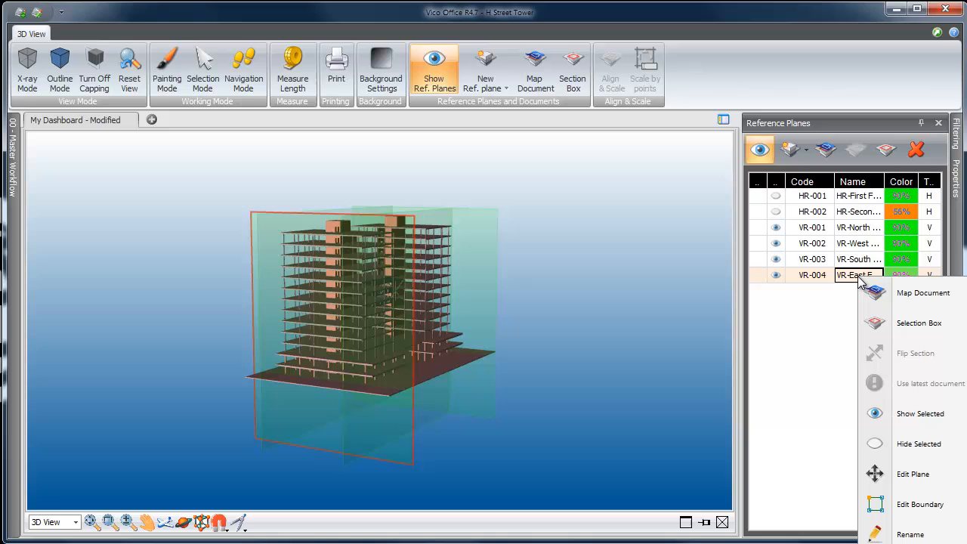
click(907, 474)
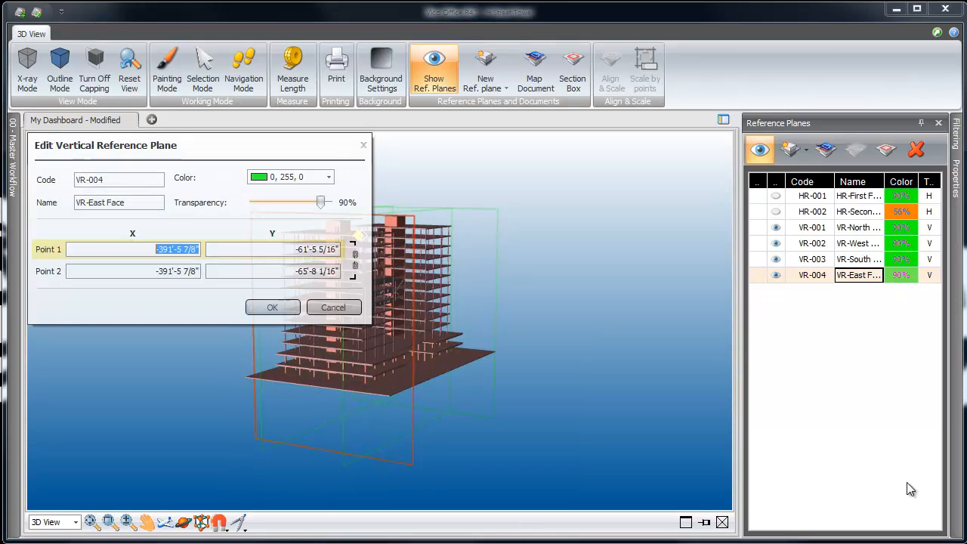
click(328, 177)
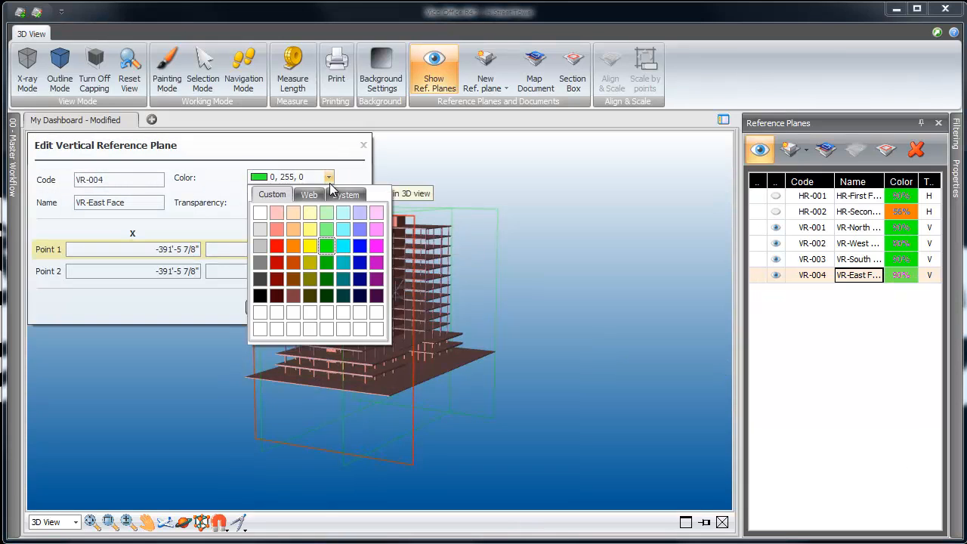
click(360, 250)
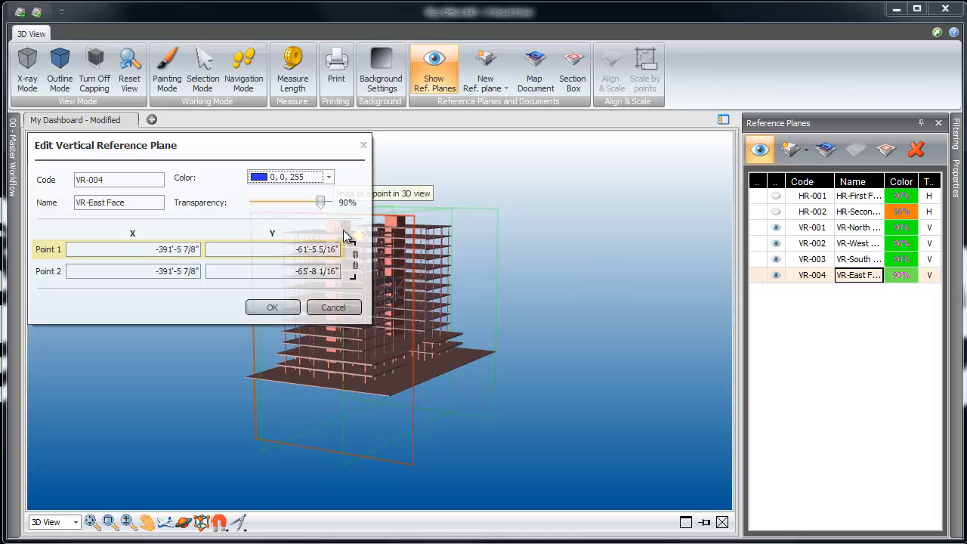
drag(320, 206, 292, 204)
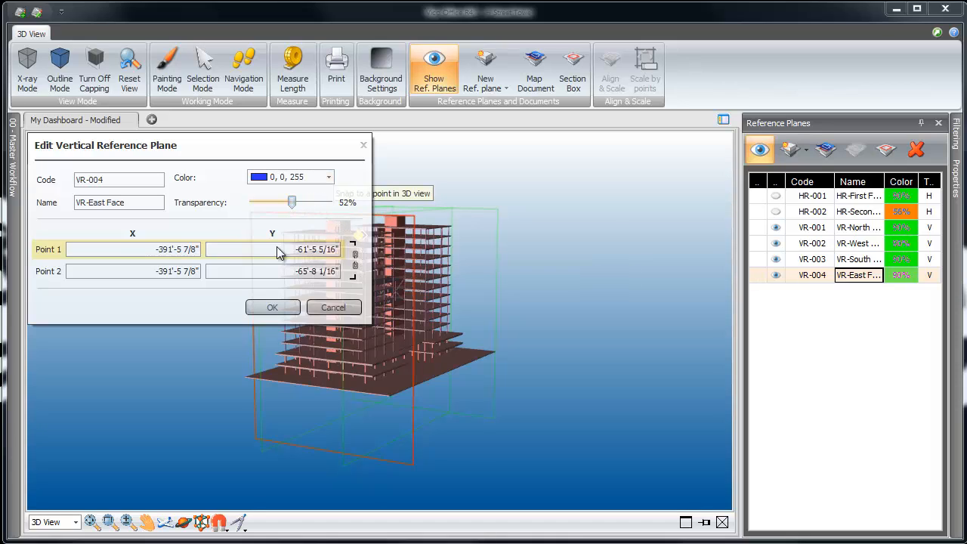
click(276, 308)
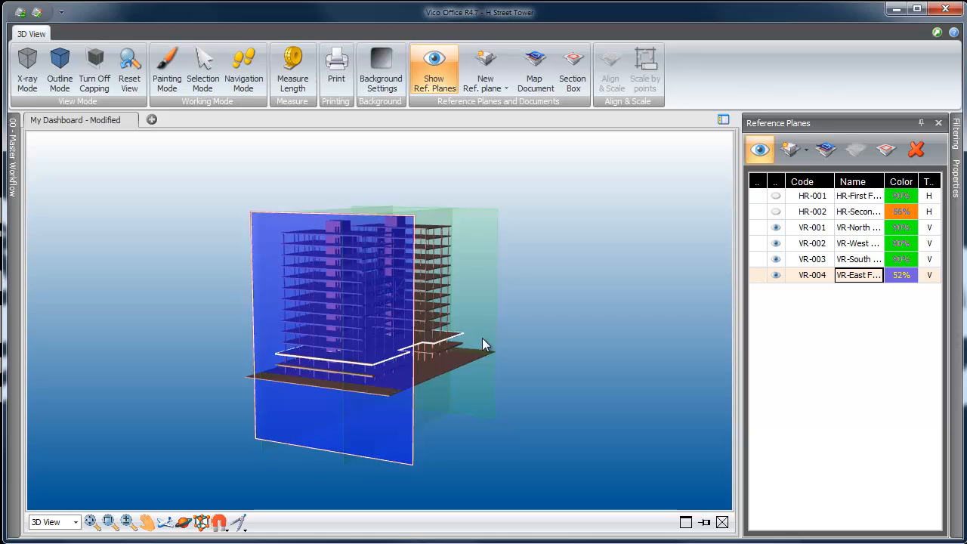
- Edit the VR-East Face boundary, raising its lower edge to just below the ground slab and pulling both vertical edges inward toward the tower
right_click(873, 279)
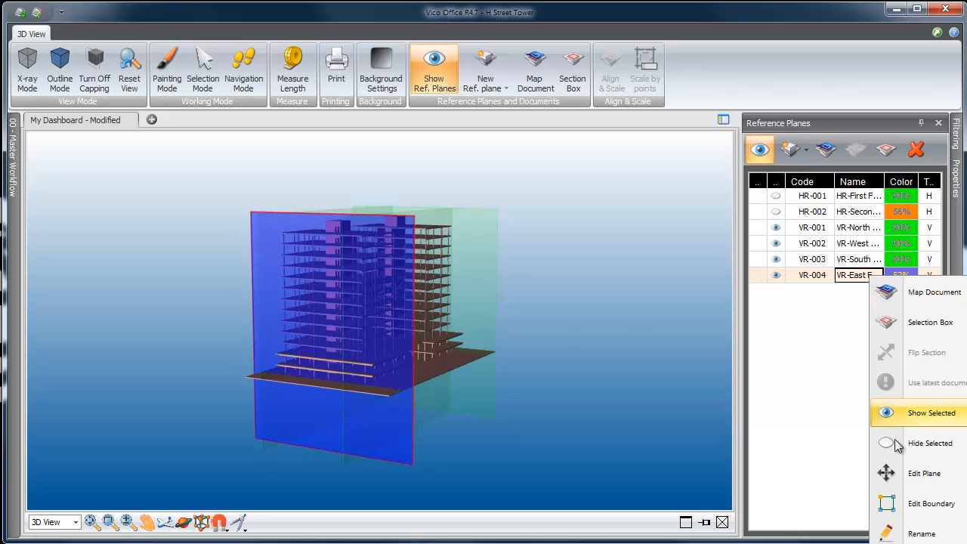
click(906, 503)
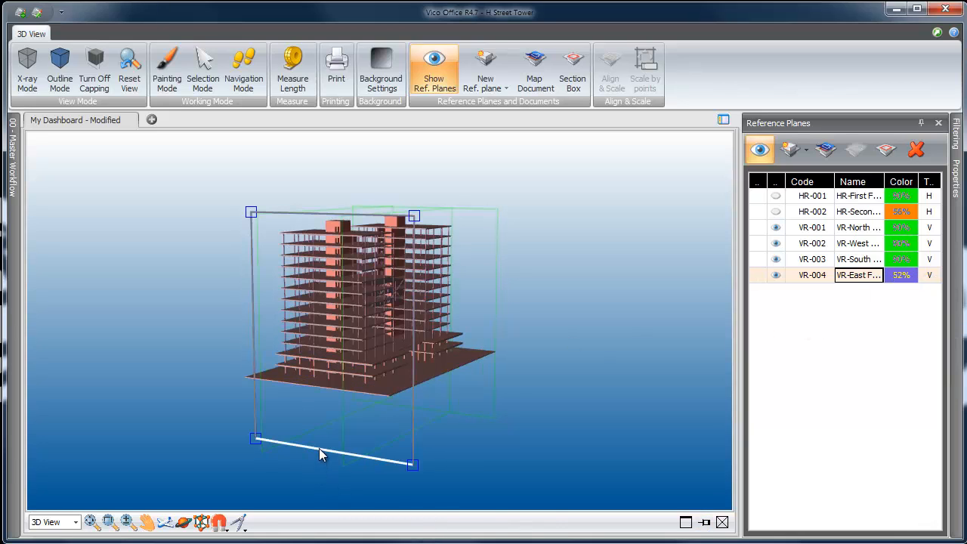
drag(318, 448, 323, 399)
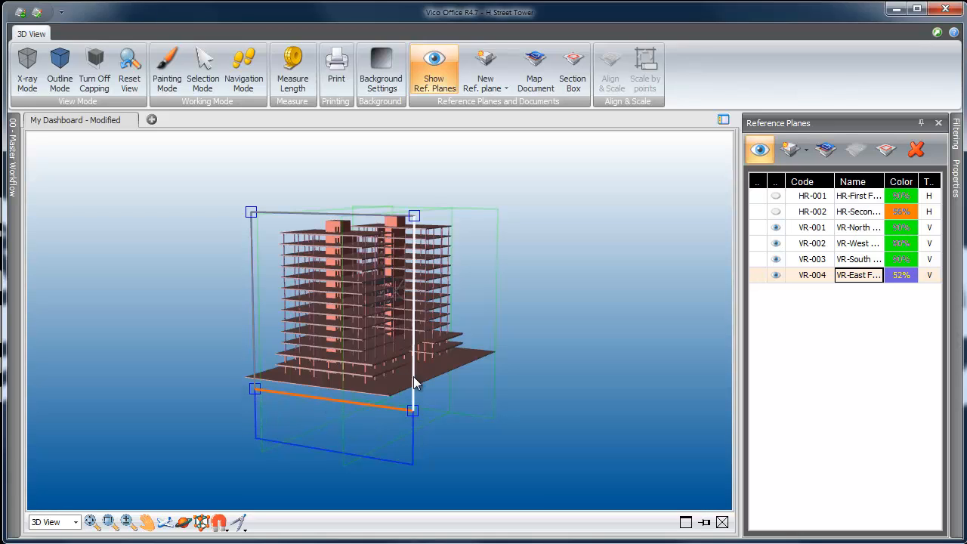
drag(413, 376, 390, 371)
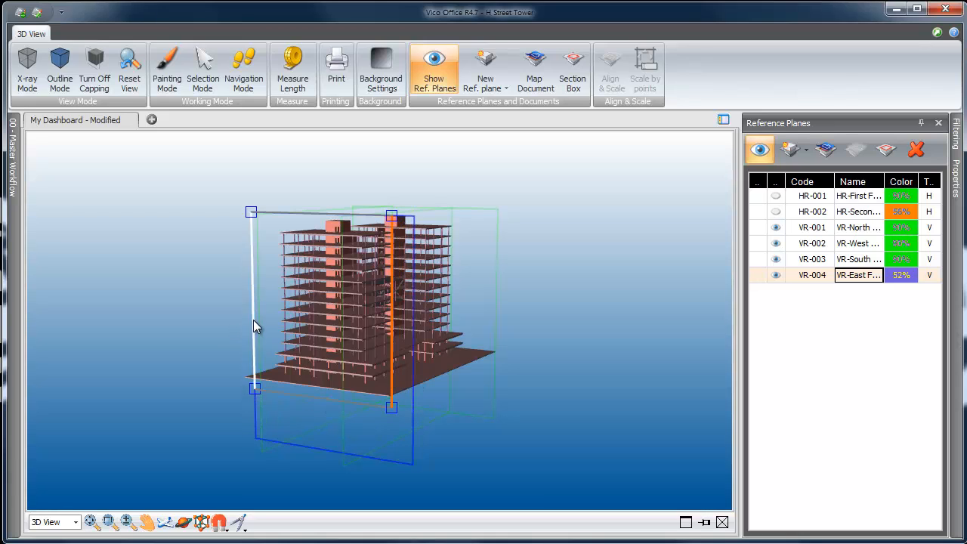
drag(253, 319, 271, 321)
- Finish the boundary edit and hide the four vertical planes VR-001 through VR-004
click(185, 522)
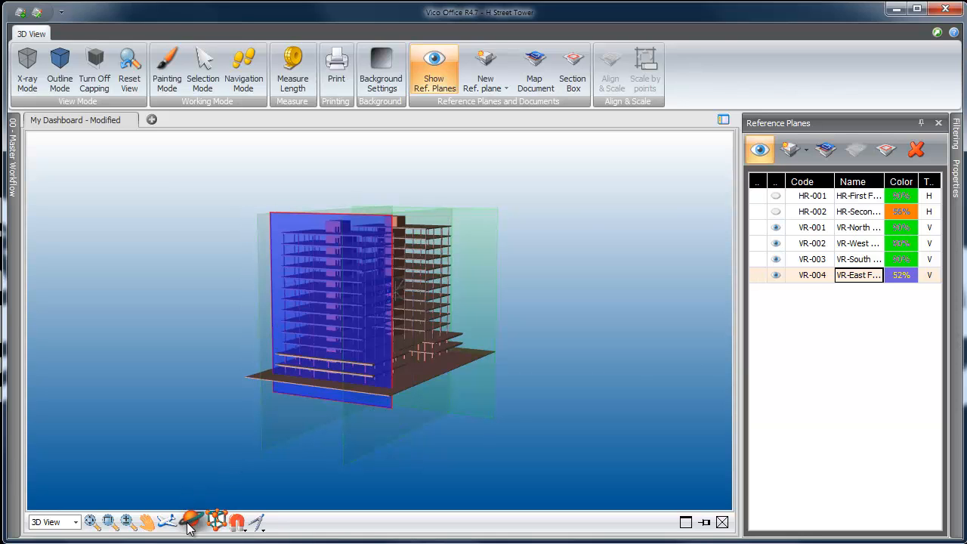
drag(237, 399, 146, 408)
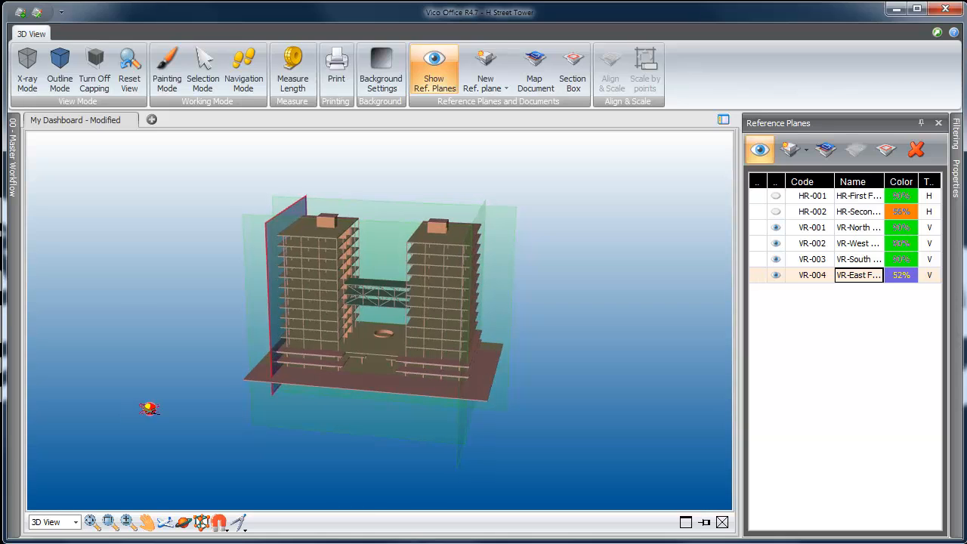
click(775, 227)
click(775, 243)
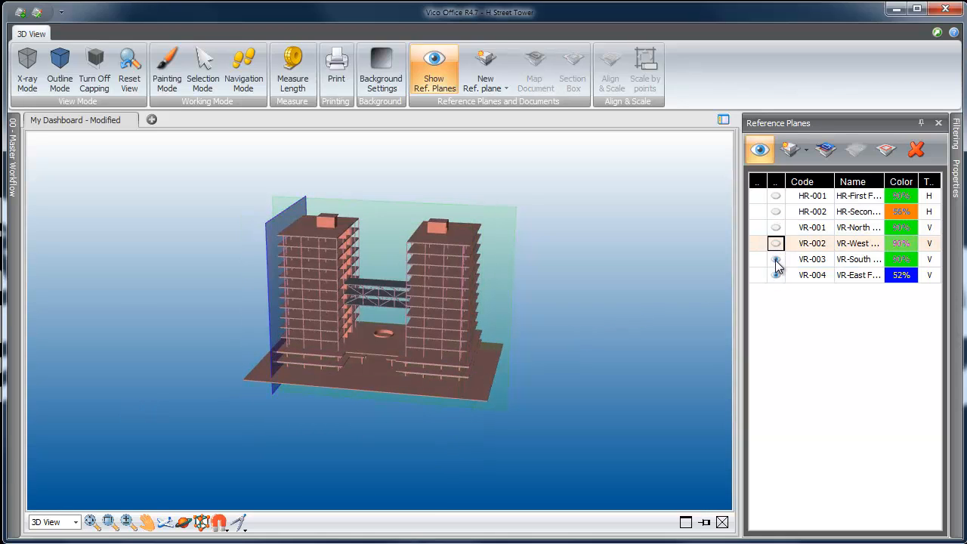
click(776, 260)
click(776, 274)
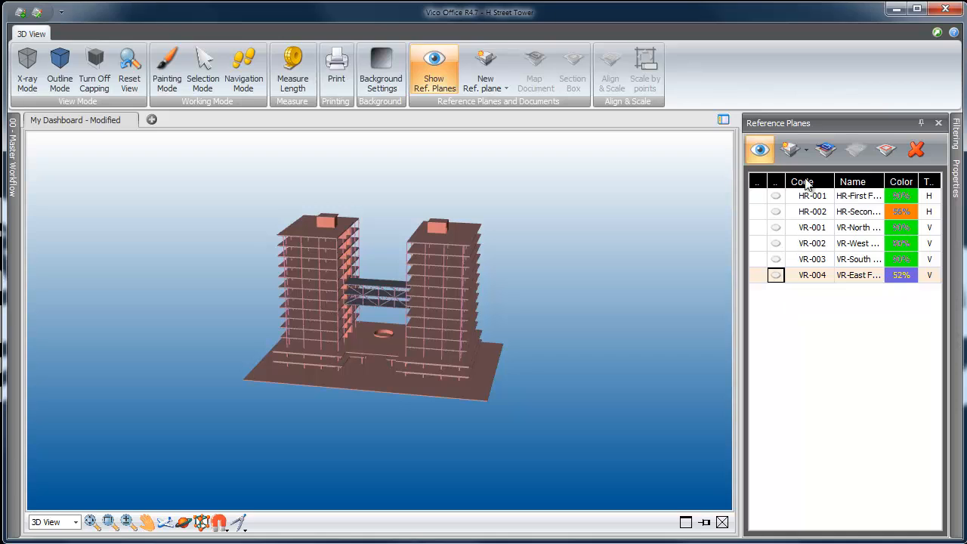
- Create LBS reference planes for every listed level except Unnamed, with a height of 8'-0 from each level
click(797, 150)
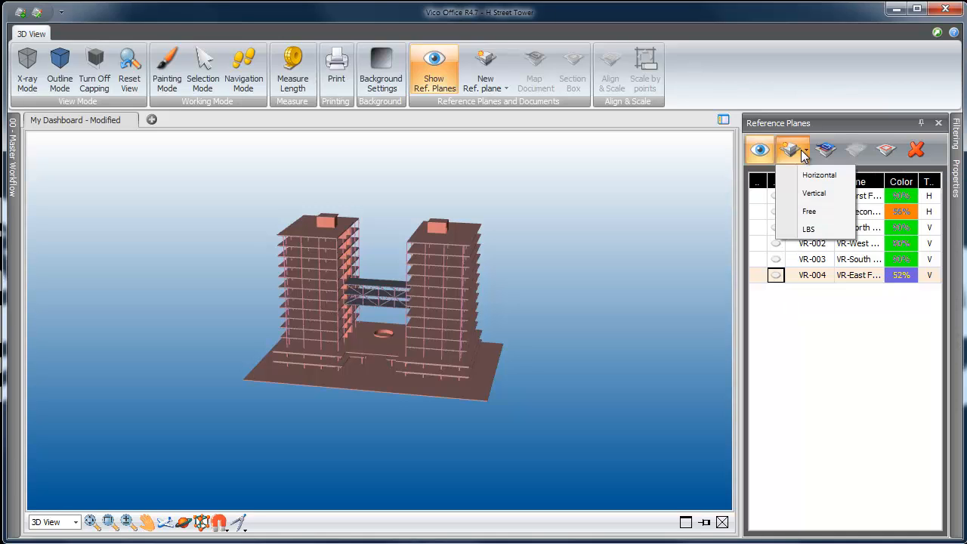
click(808, 230)
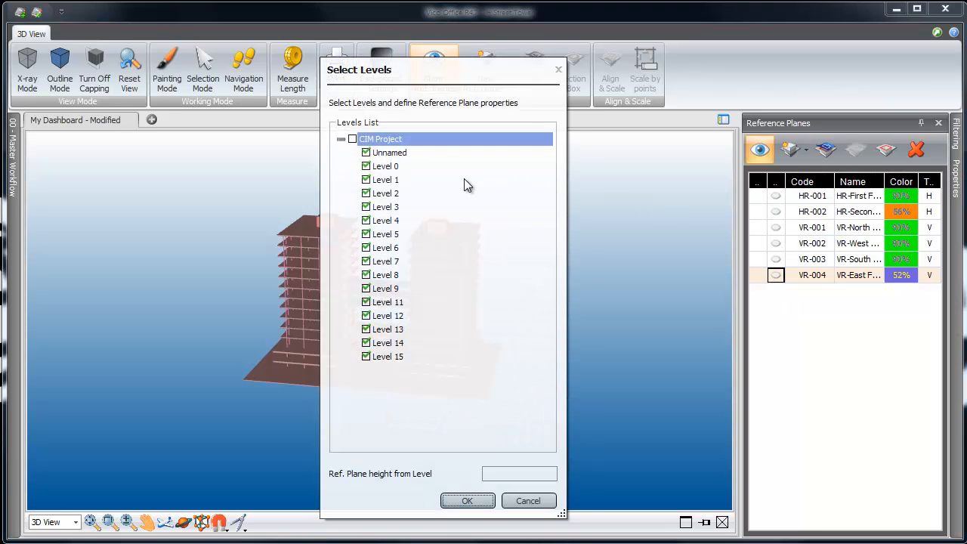
click(366, 153)
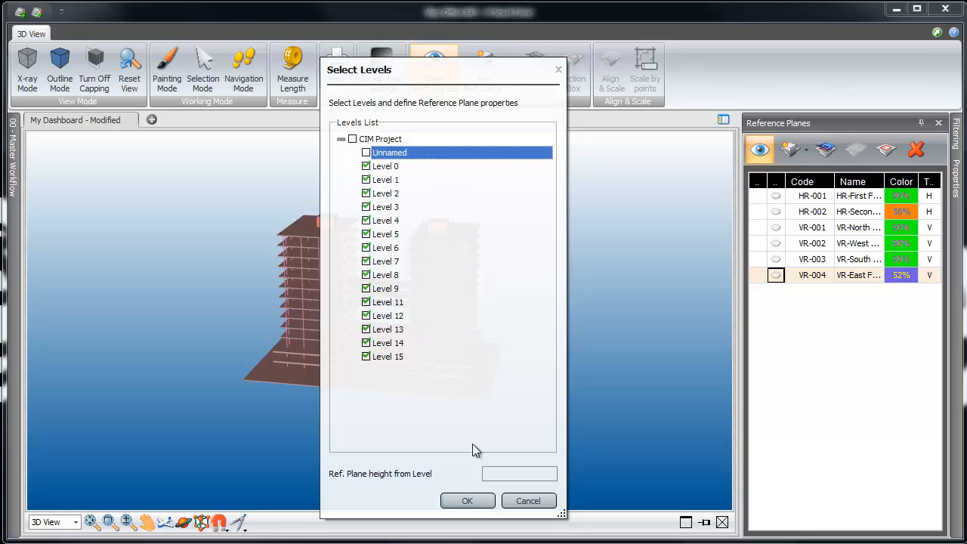
click(488, 473)
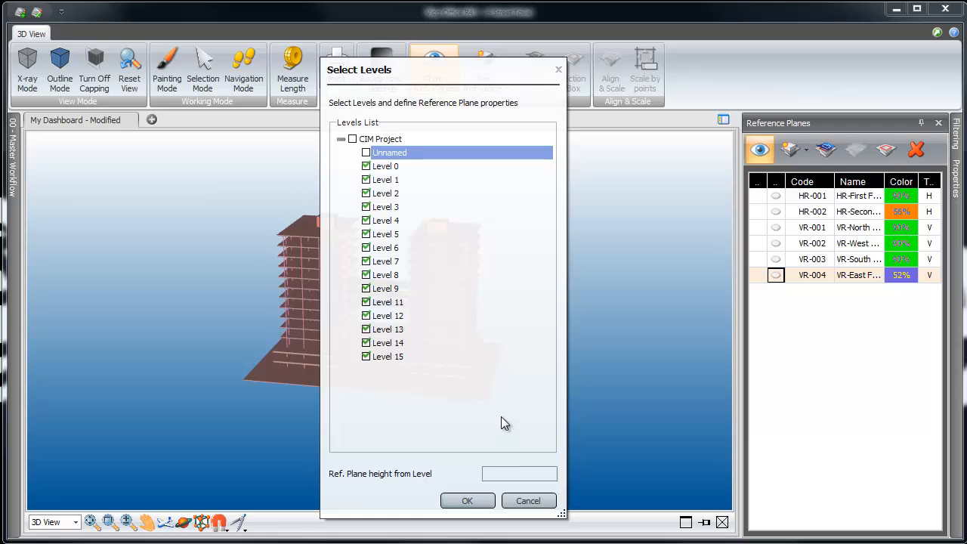
text(8'-0)
click(469, 501)
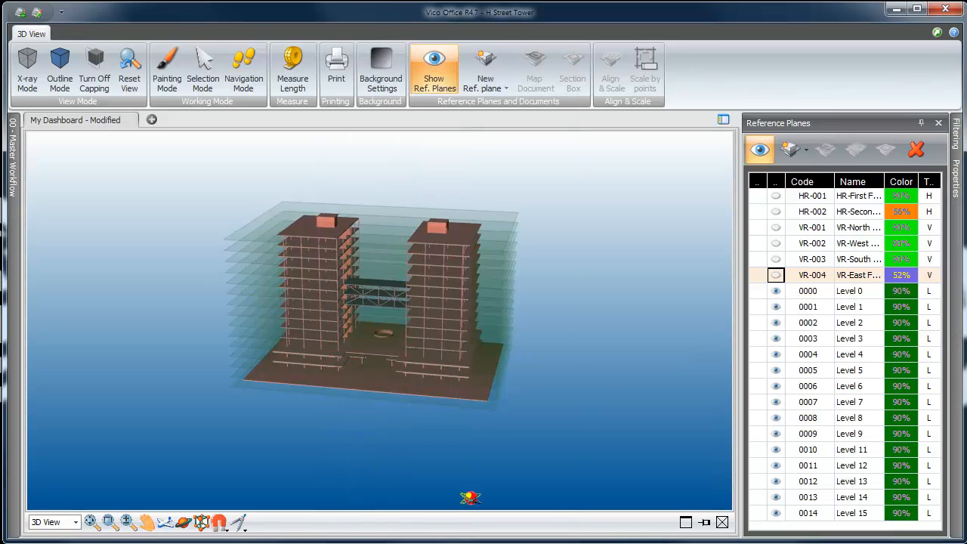
- Widen the reference plane list and rename the Level 1 plane as "Level 1 - @ Ceiling"
drag(506, 436, 305, 420)
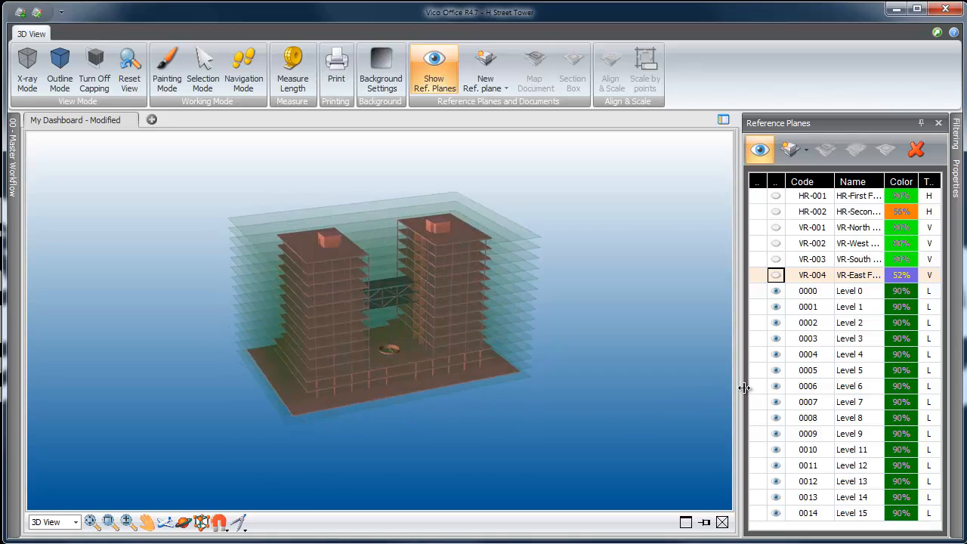
drag(743, 388, 639, 386)
click(823, 291)
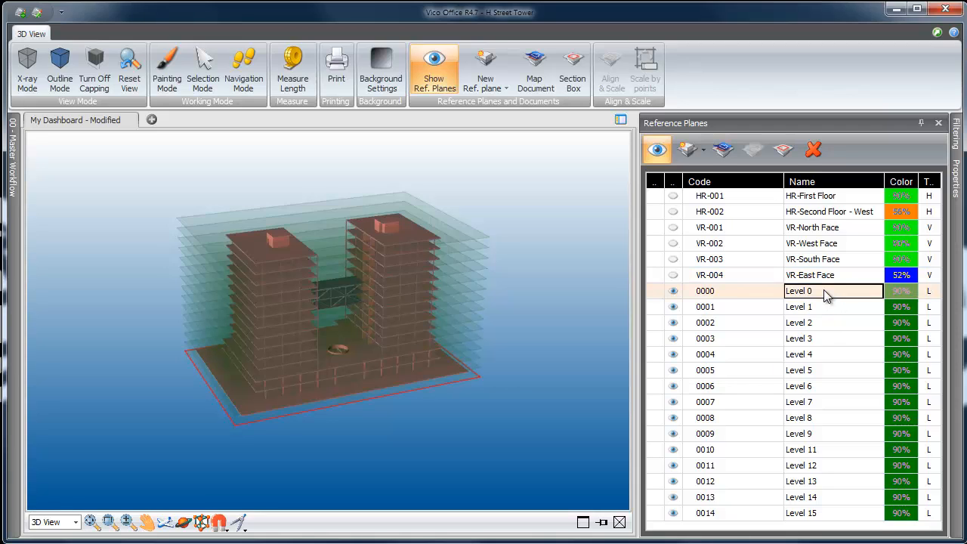
click(827, 308)
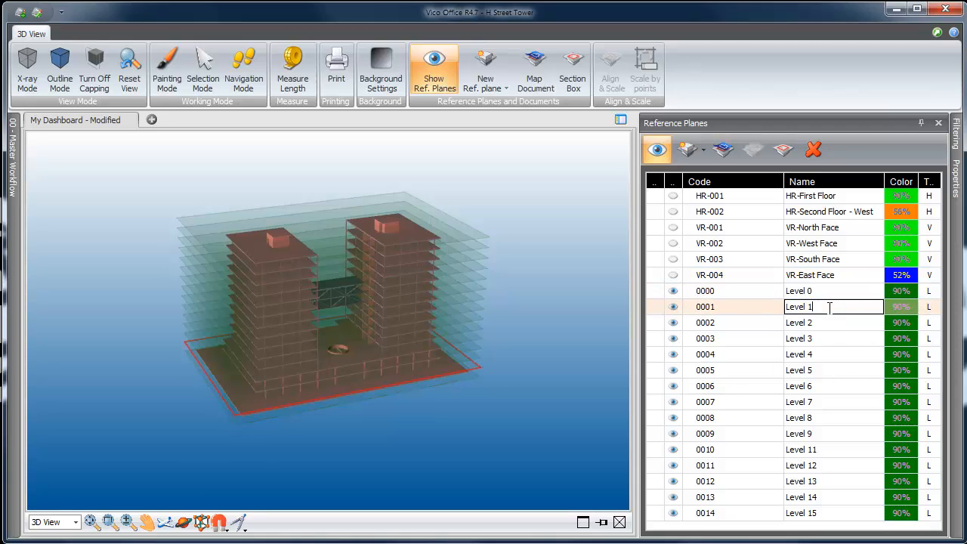
text(- @ Ceiling)
key(shift+Left)
- Append " - @ Ceiling" to the names of the Level 2, Level 3, Level 4 and Level 5 planes
click(825, 324)
click(825, 324)
click(826, 325)
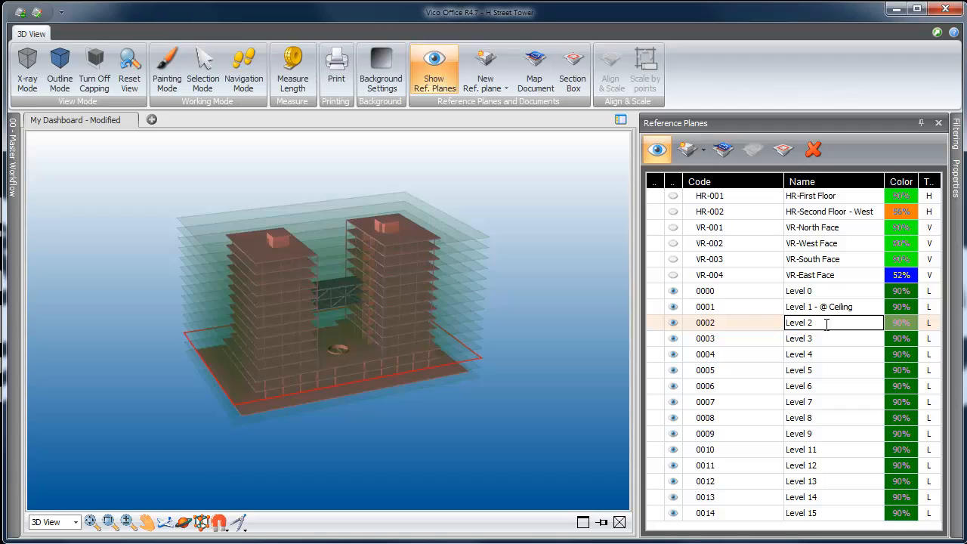
click(822, 339)
click(823, 339)
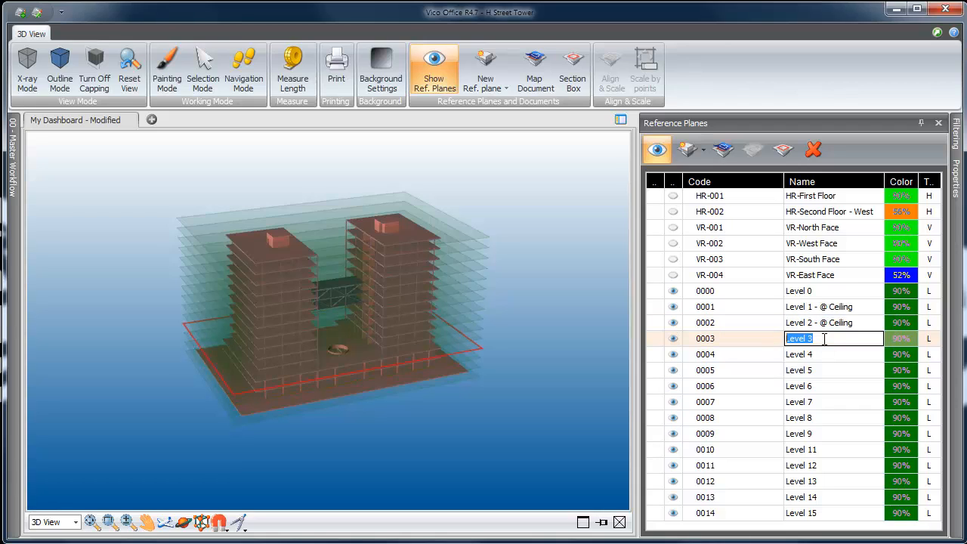
click(824, 340)
click(824, 354)
click(824, 355)
click(824, 355)
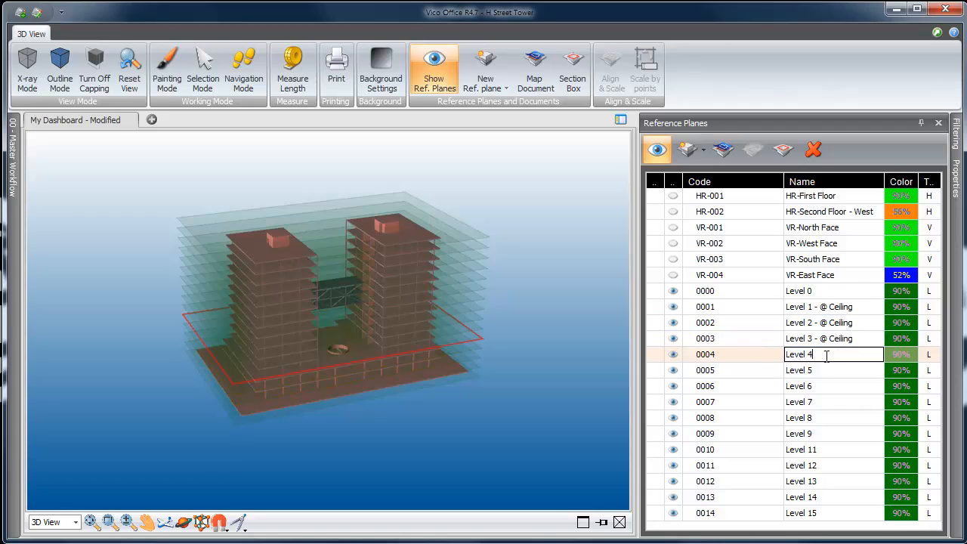
text(- @ Ceiling)
click(823, 370)
click(824, 370)
click(826, 370)
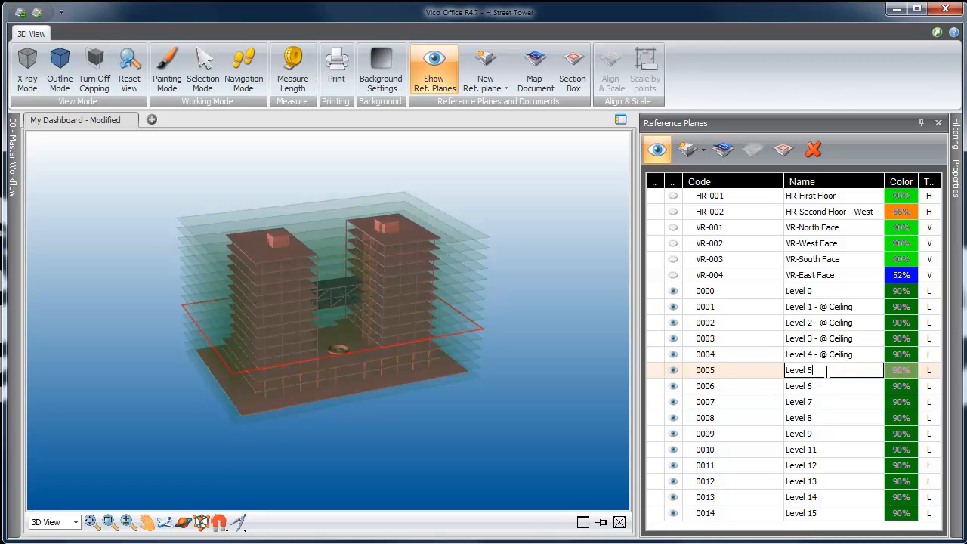
- Append " - @ Ceiling" to the names of the Level 6, Level 7, Level 8 and Level 9 planes
click(823, 387)
click(823, 387)
click(823, 387)
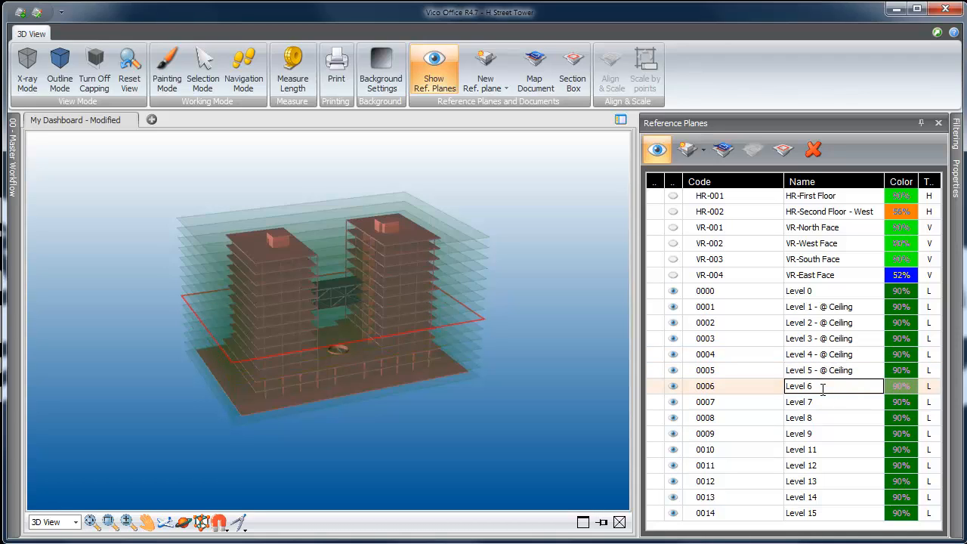
click(826, 401)
click(825, 402)
click(824, 402)
text(- @ Ceiling)
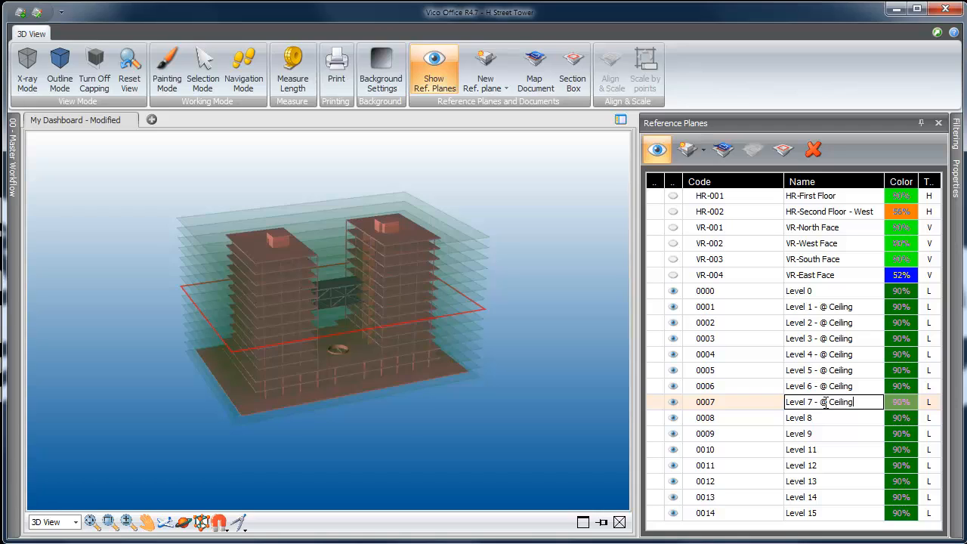
click(821, 418)
click(822, 419)
click(822, 422)
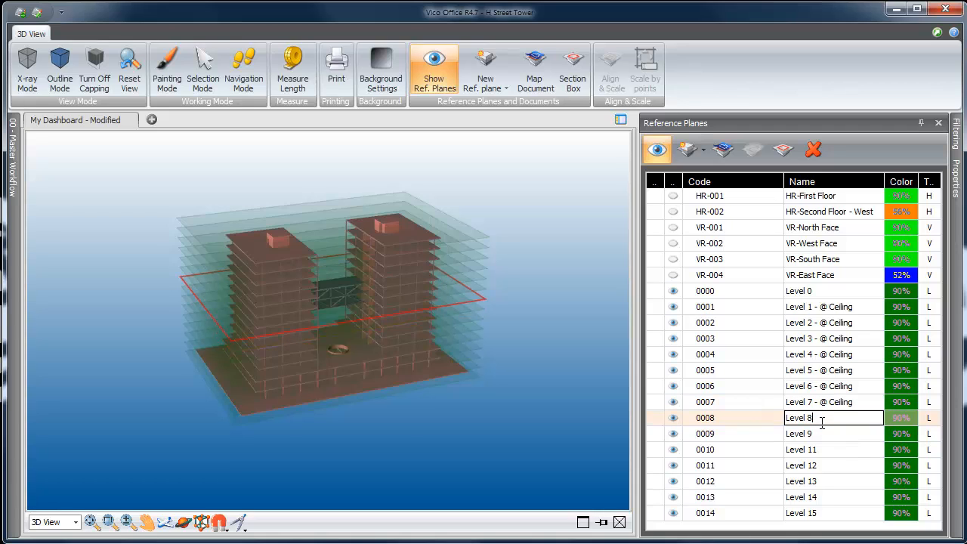
click(826, 433)
click(826, 434)
click(827, 433)
text(- @ Ceiling)
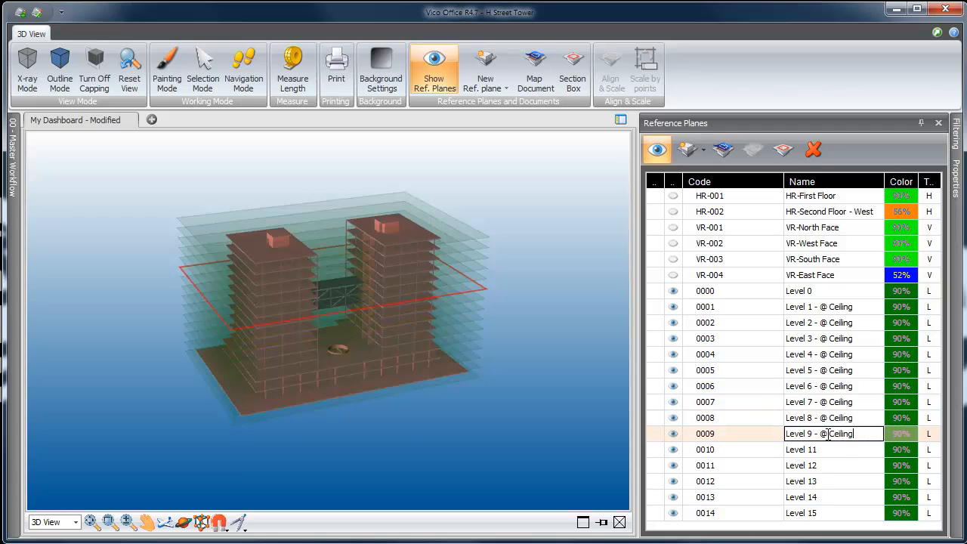
- Append " - @ Ceiling" to the names of the Level 11 and Level 12 planes
click(831, 452)
click(831, 451)
click(831, 452)
text(- @ Ceiling)
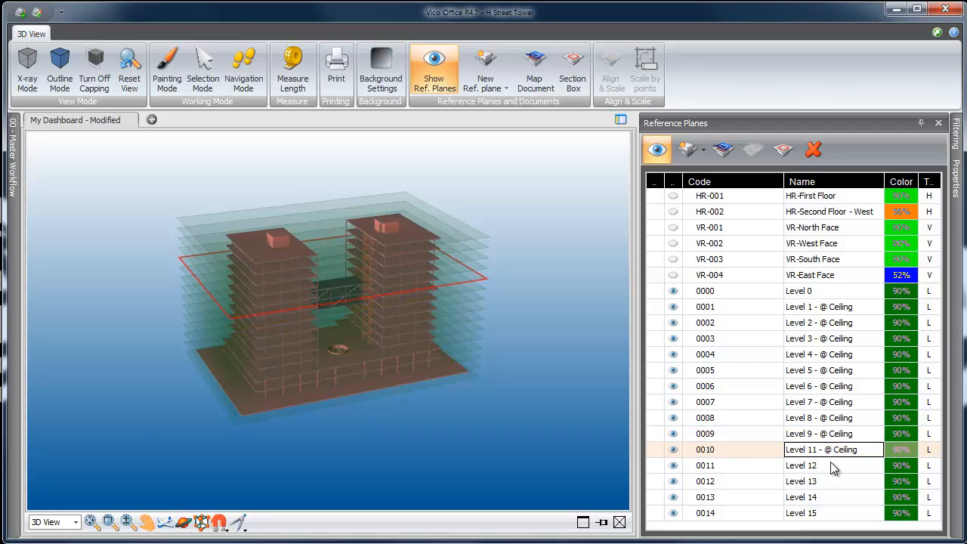
click(833, 468)
click(833, 468)
click(833, 468)
text(- @ Ceiling)
- Append " - @ Ceiling" to the names of the Level 13, Level 14 and Level 15 planes
click(831, 482)
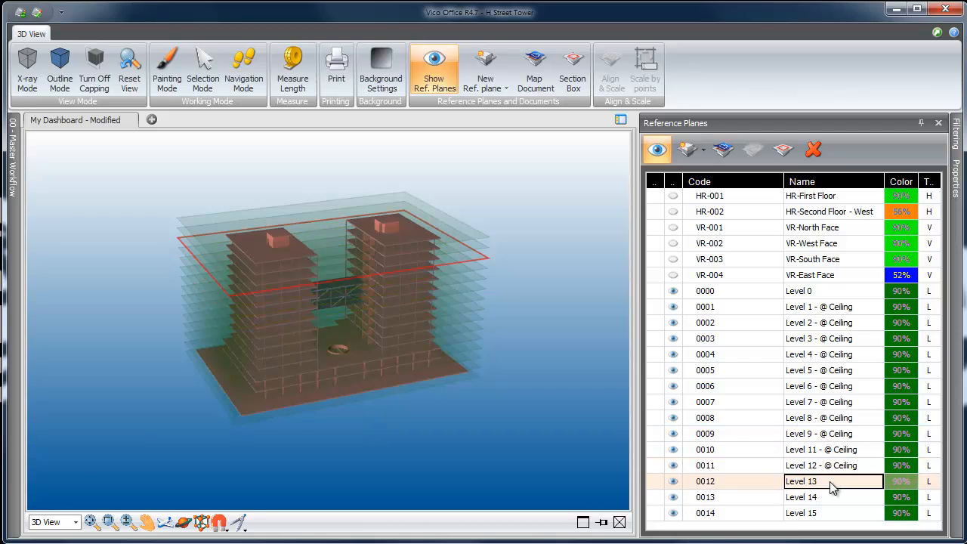
click(831, 481)
click(831, 481)
text(- @ Ceiling)
click(831, 498)
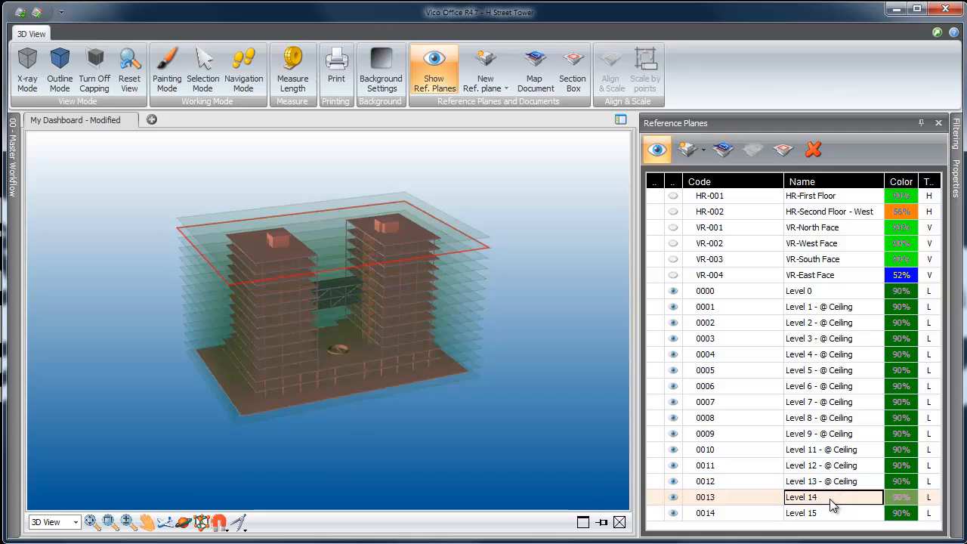
click(830, 498)
click(831, 498)
text(- @ Ceiling)
click(829, 513)
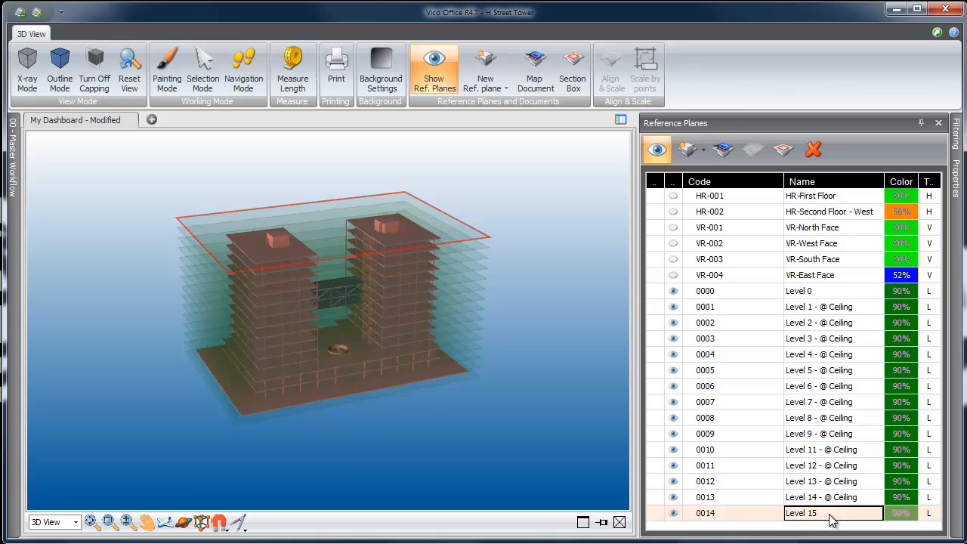
click(829, 513)
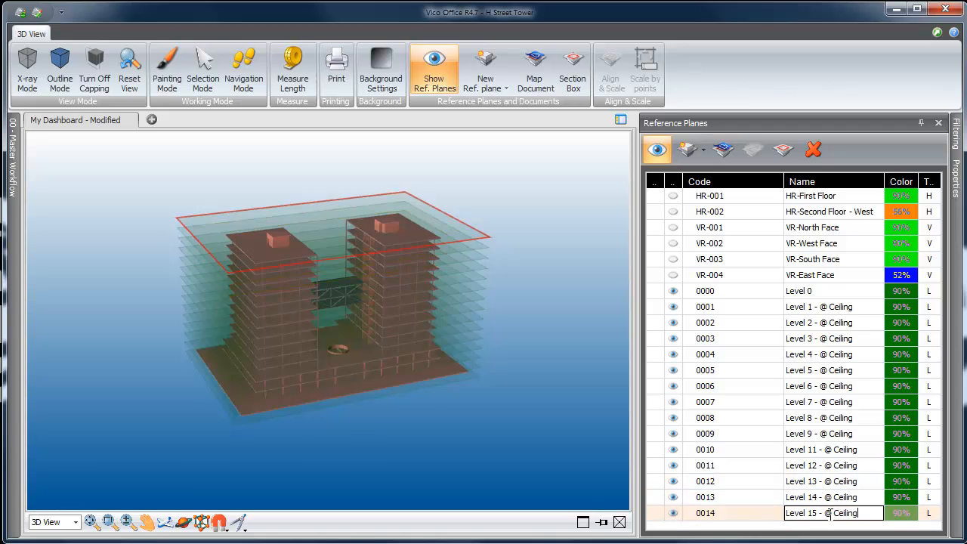
key(Return)
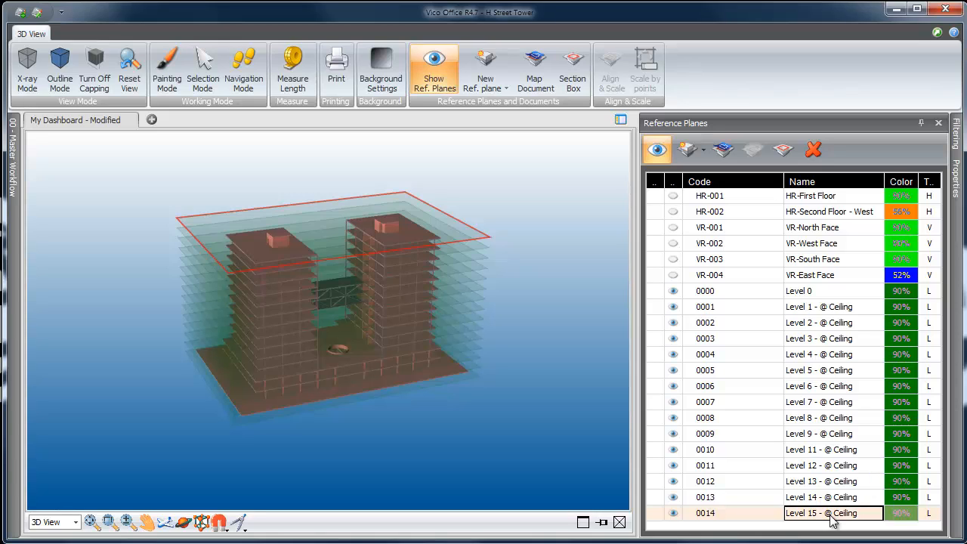
- Hide the reference planes along with their list, and reset all model filters
click(657, 150)
click(920, 122)
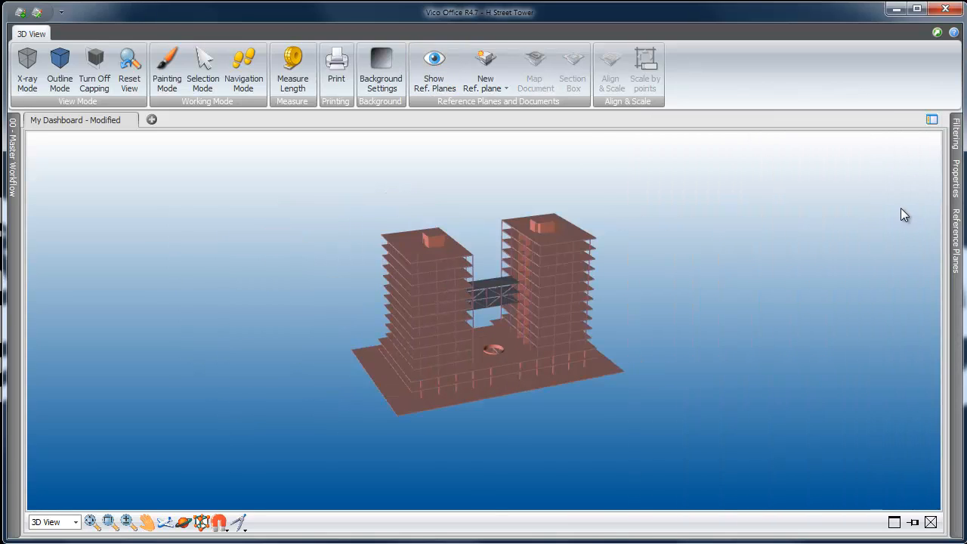
click(955, 140)
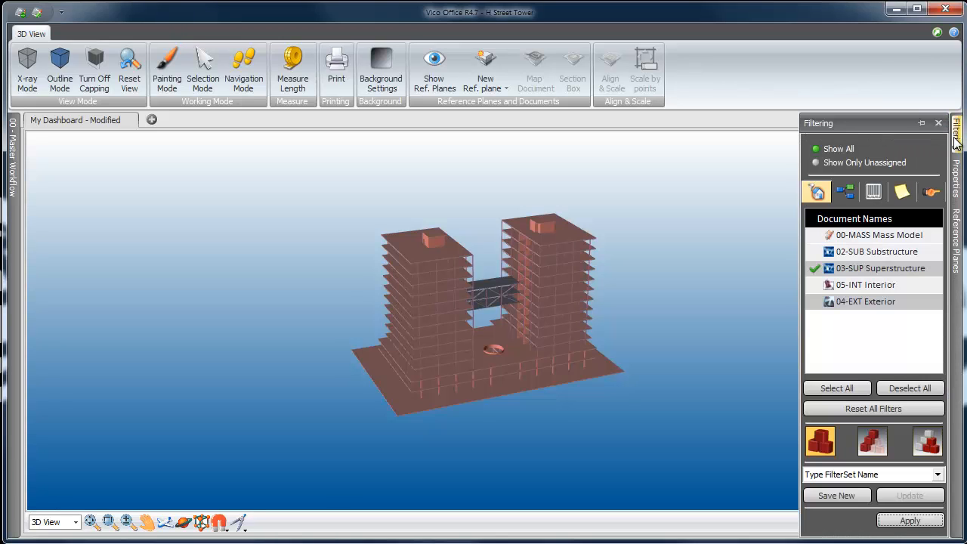
click(872, 408)
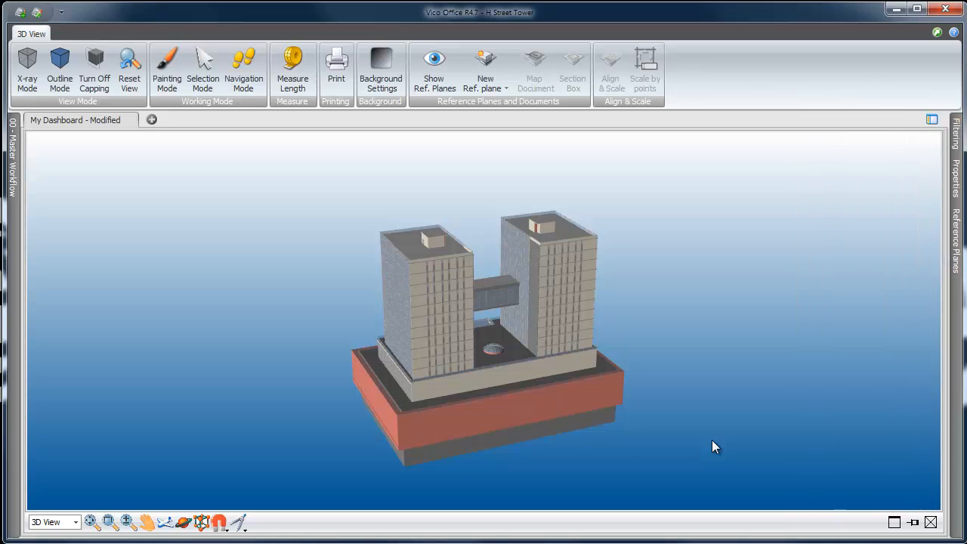
- Return to the project dashboard from the 3D view
click(12, 162)
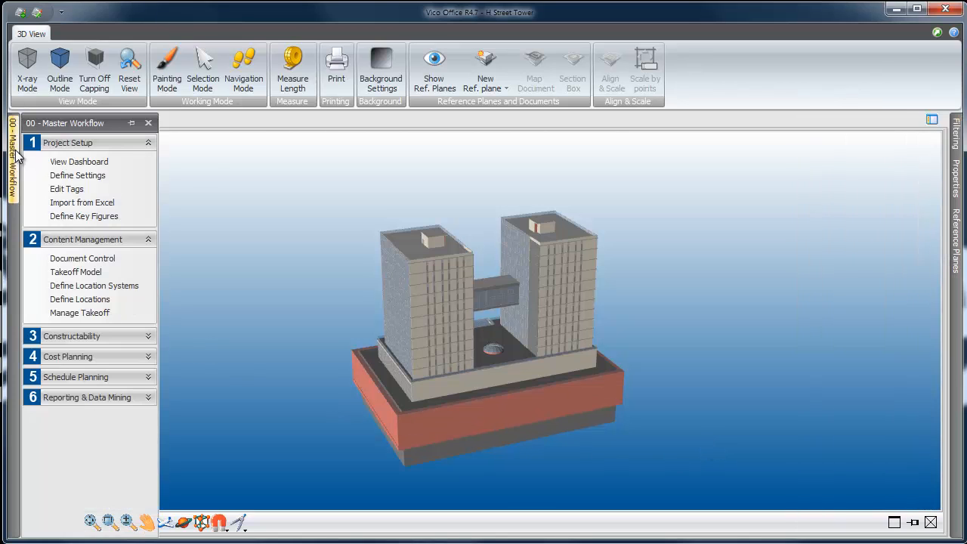
click(70, 161)
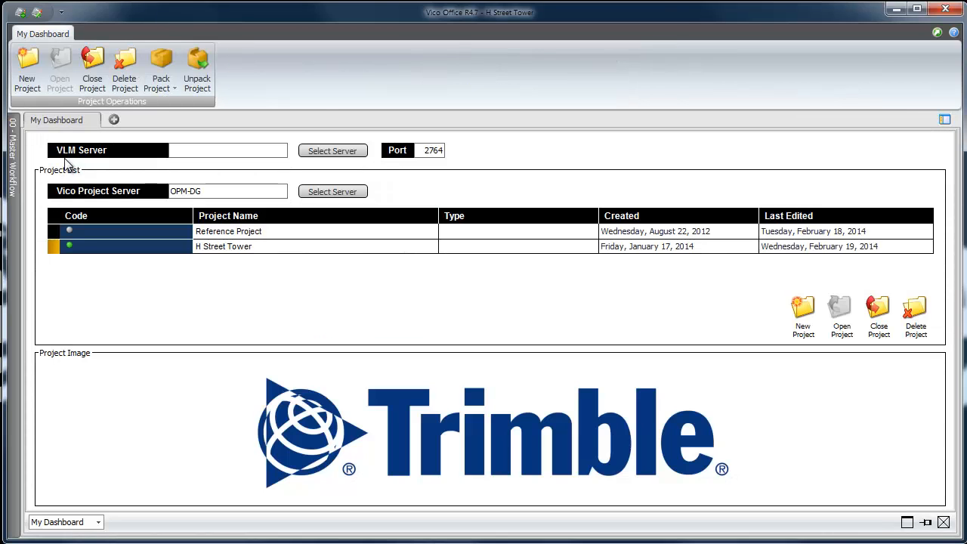